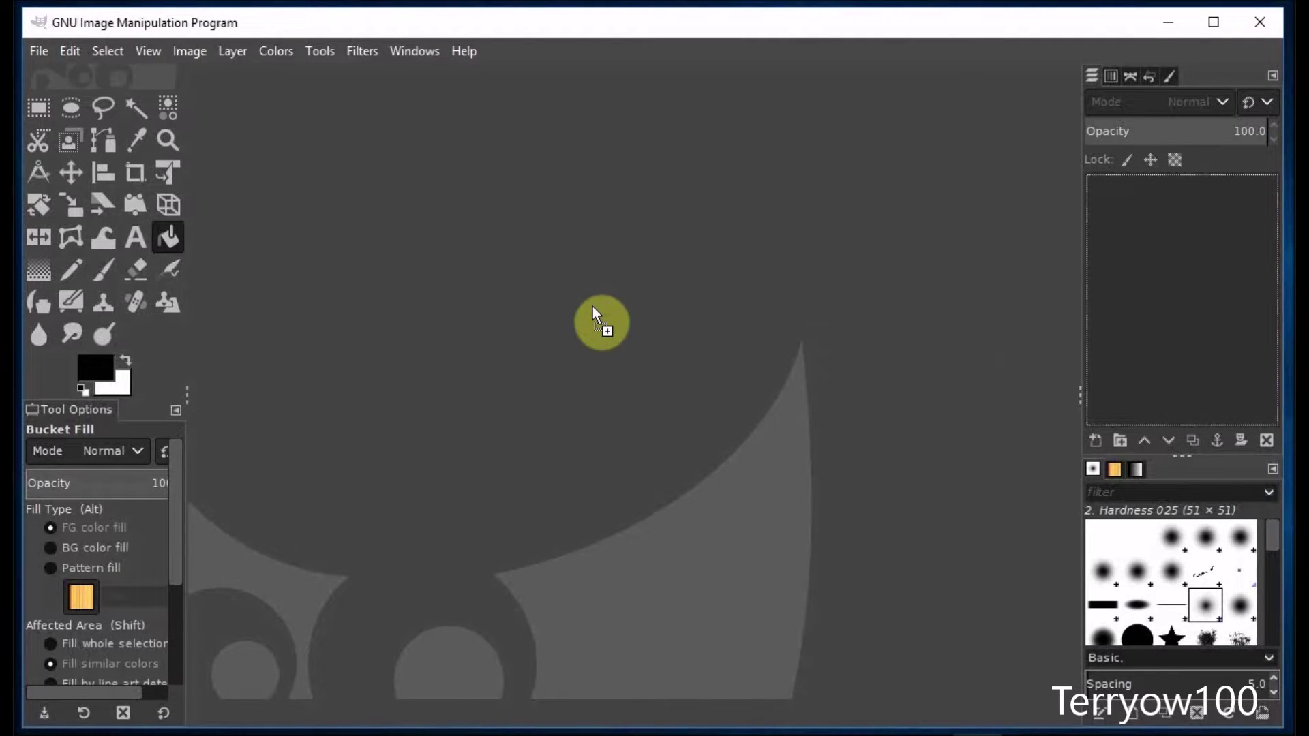
# Open the red orange cast.jpg photo and duplicate its layer.
pyautogui.moveTo(592, 306); pyautogui.dragTo(592, 305)
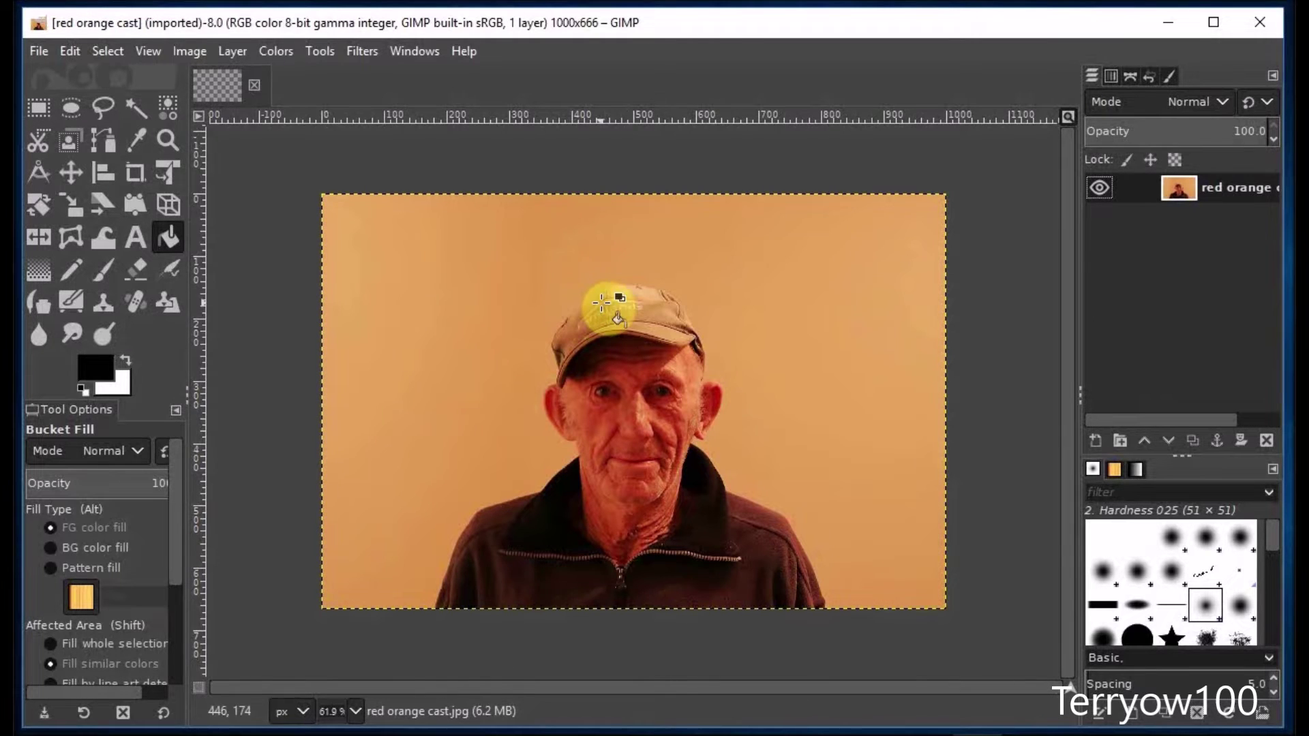
pyautogui.click(1067, 118)
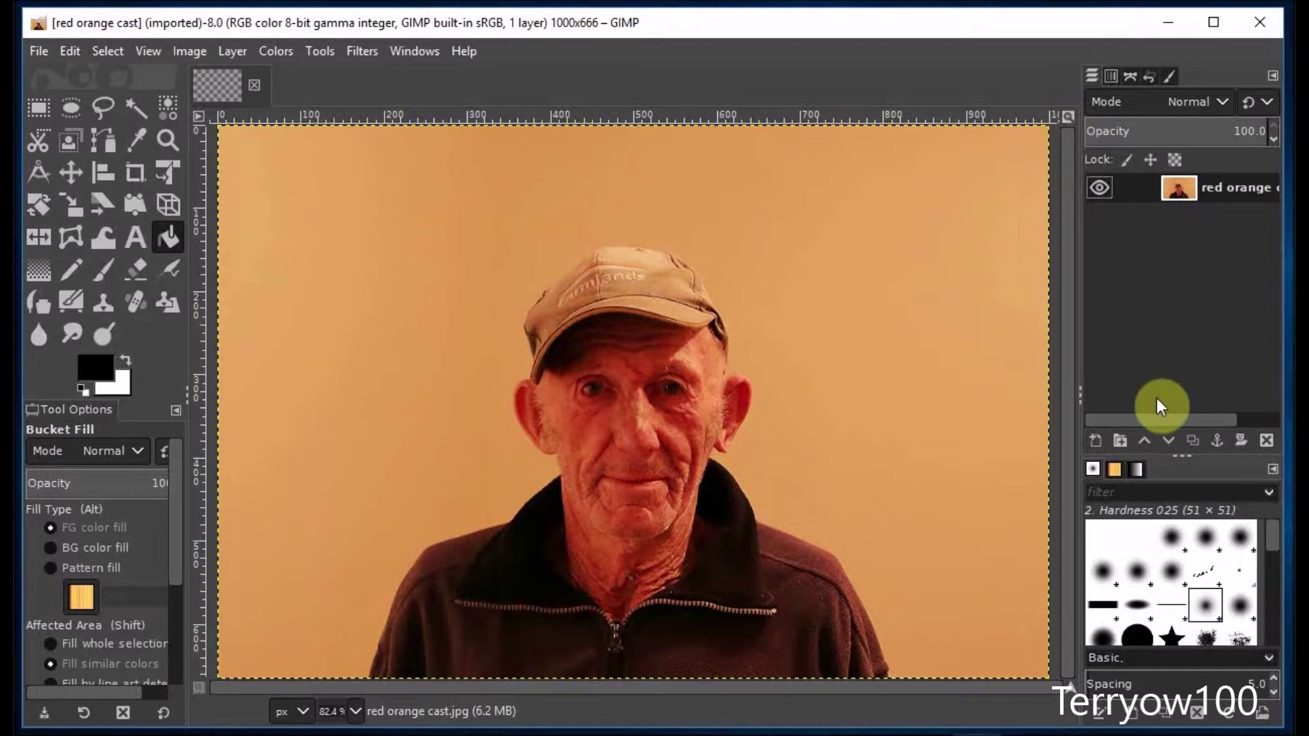
pyautogui.click(1195, 442)
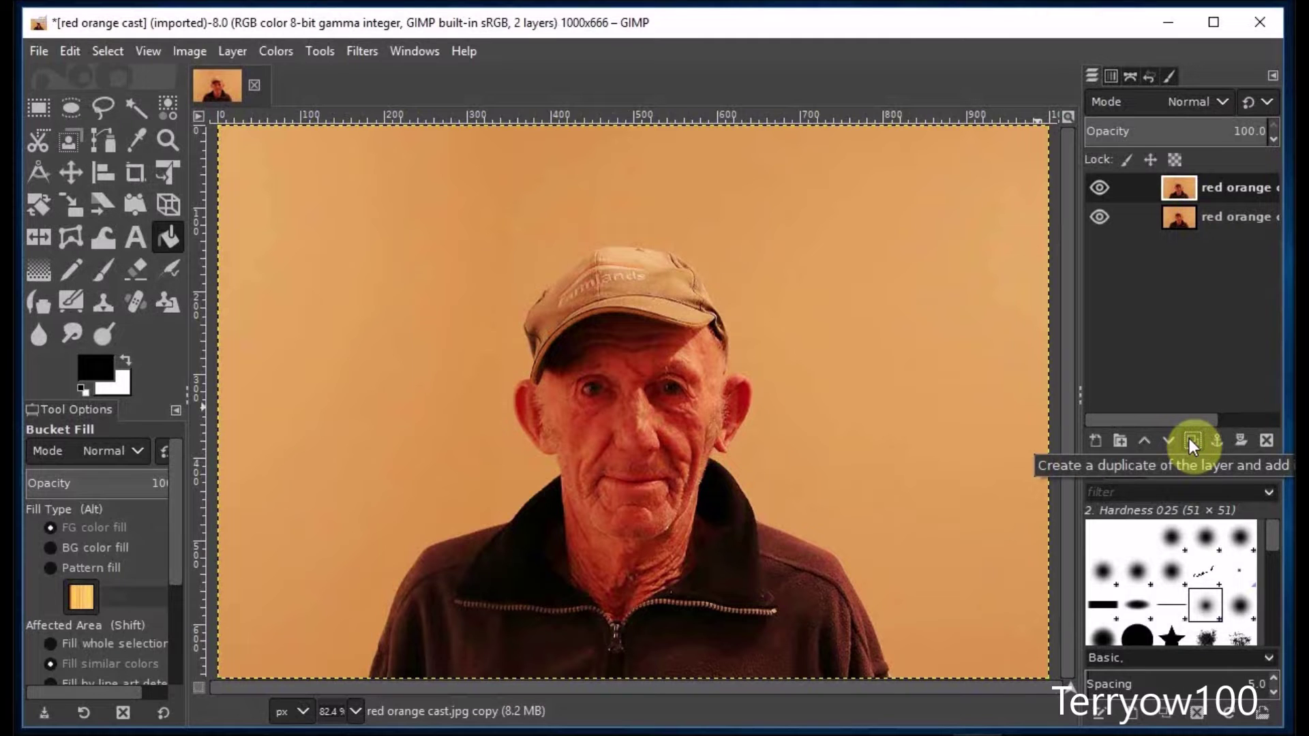
# Apply Color Temperature to the duplicated layer with an intended temperature of about 3600, previewing the correction in split view.
pyautogui.click(281, 54)
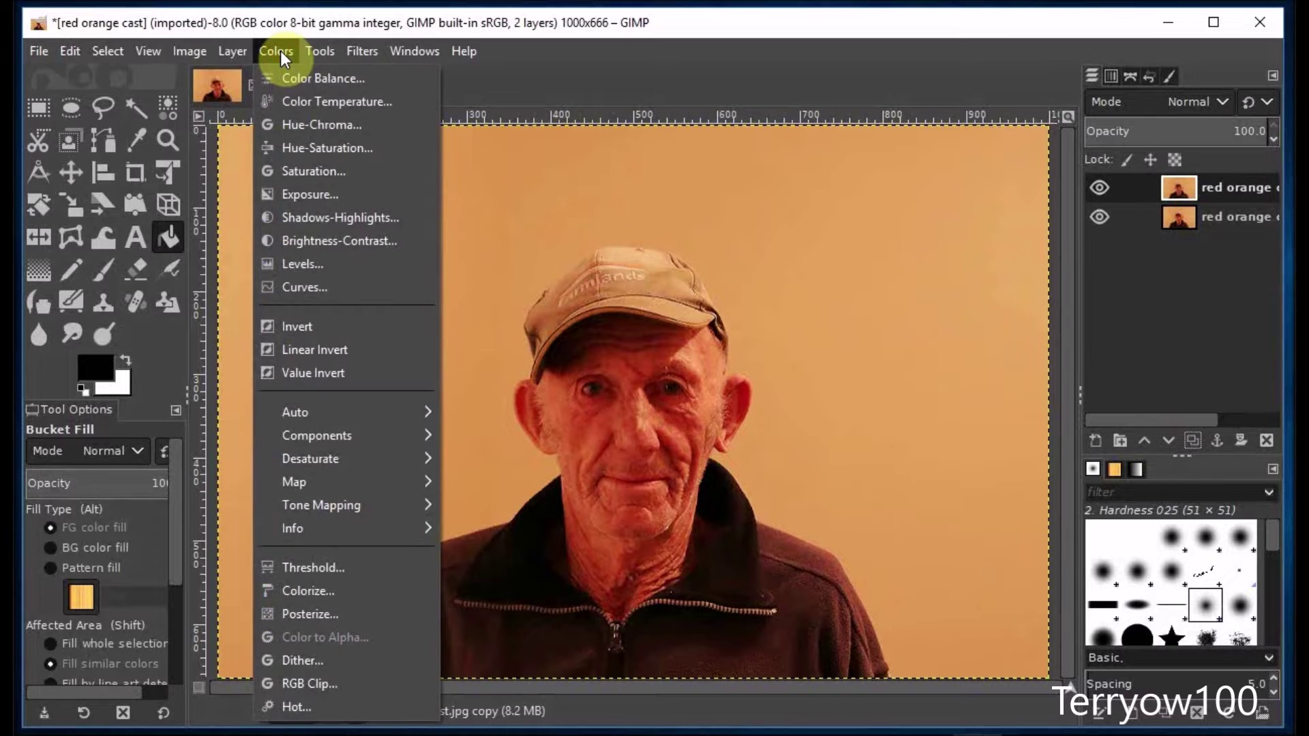
pyautogui.click(297, 104)
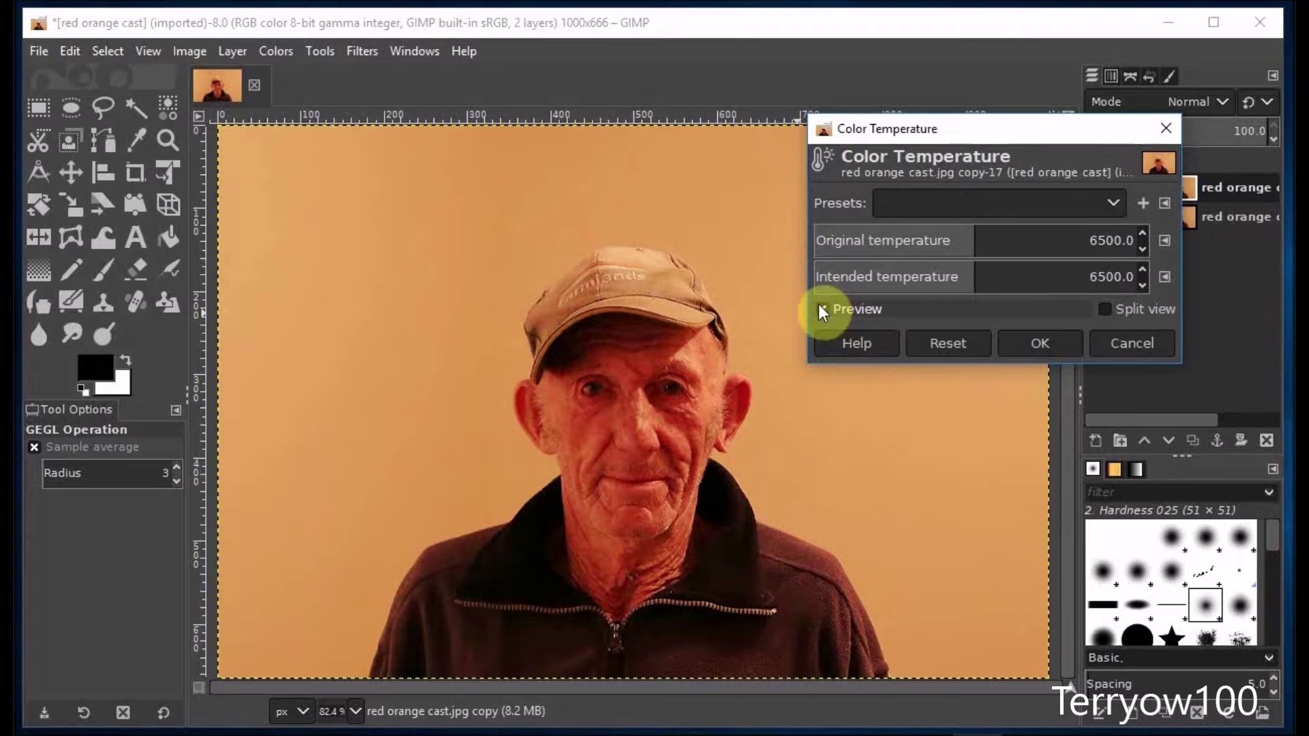
pyautogui.click(1106, 309)
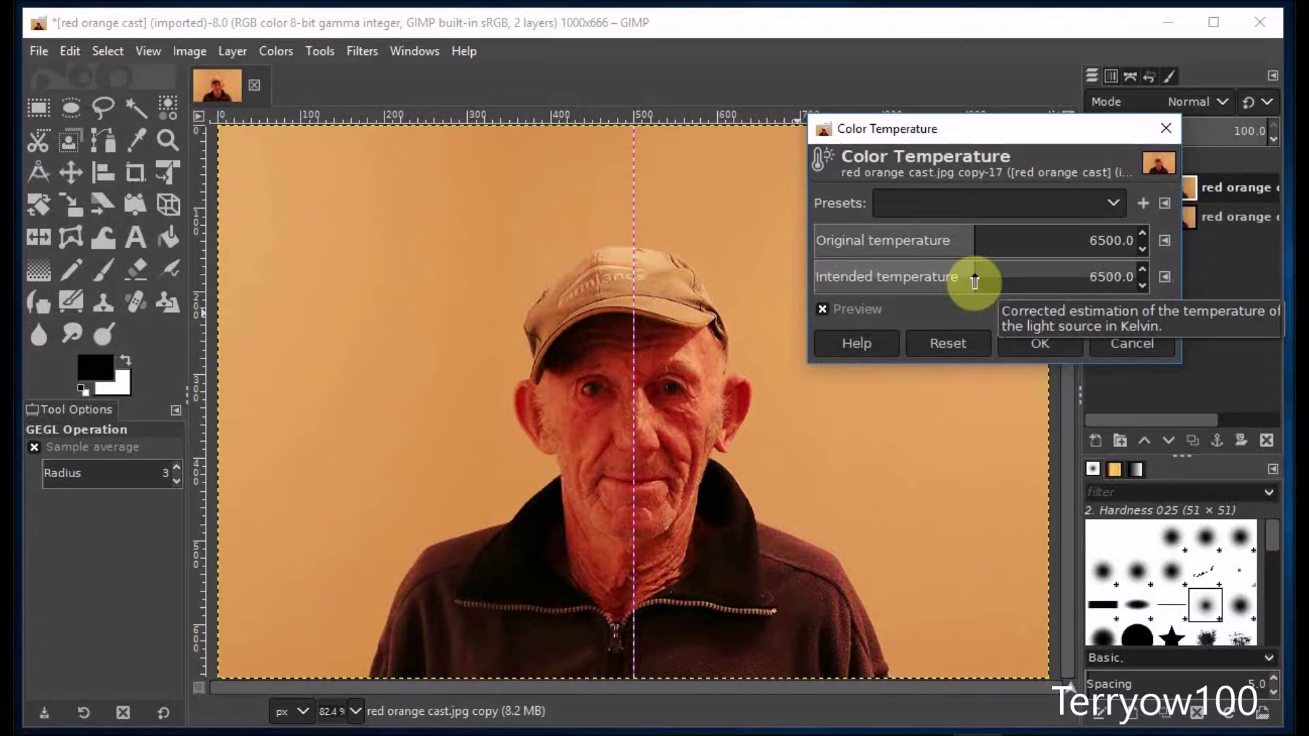
pyautogui.click(975, 282)
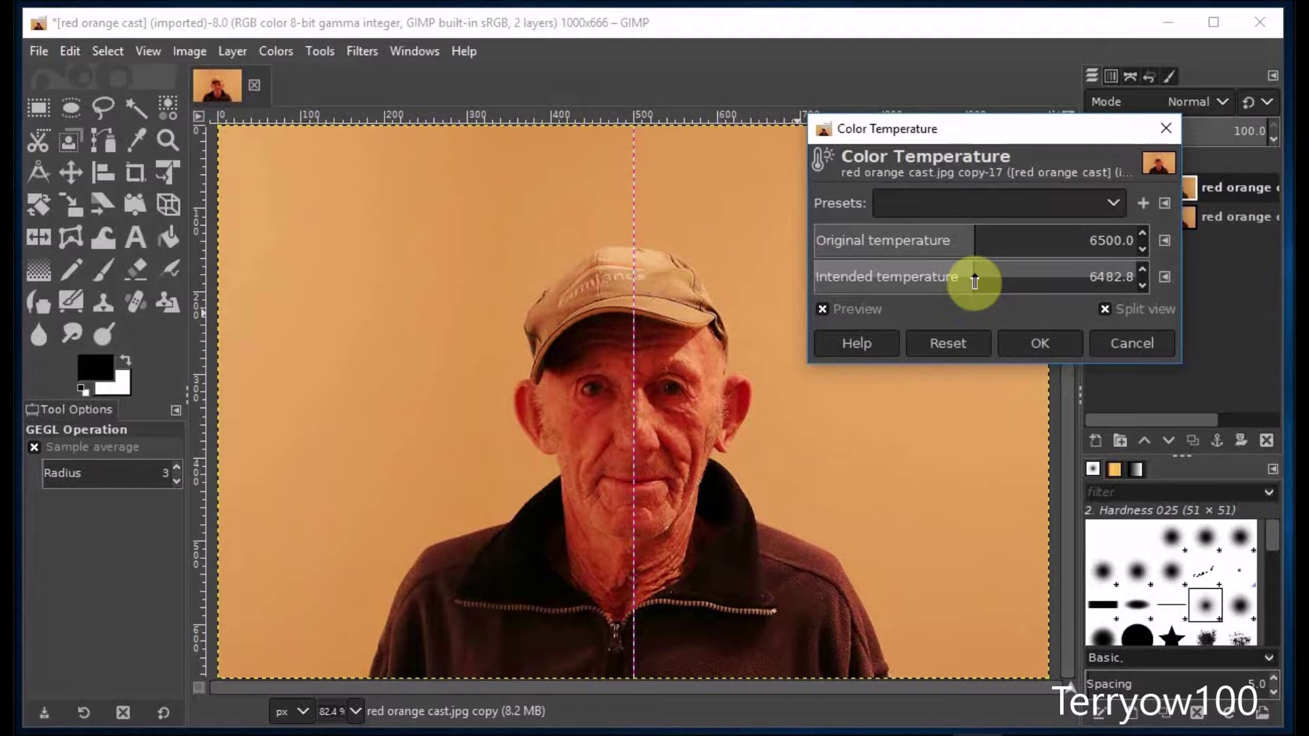
pyautogui.moveTo(975, 281); pyautogui.dragTo(890, 272)
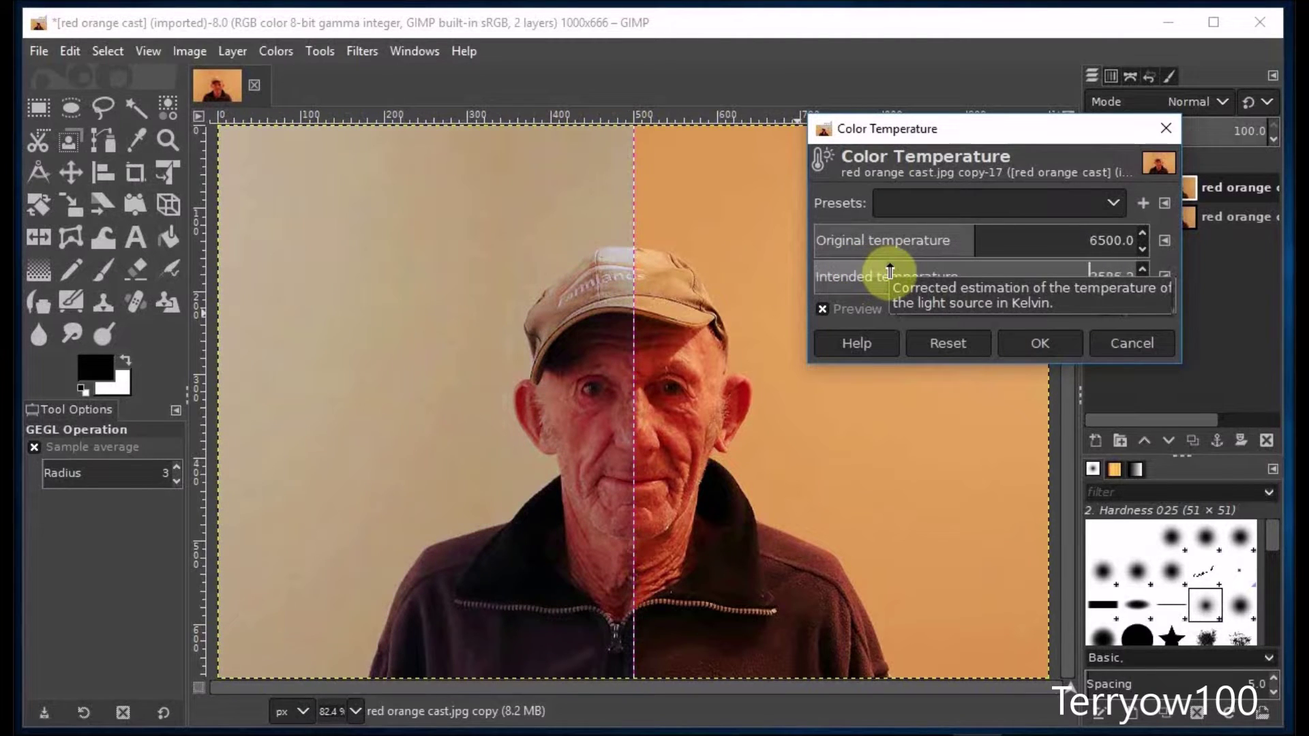
pyautogui.click(1040, 348)
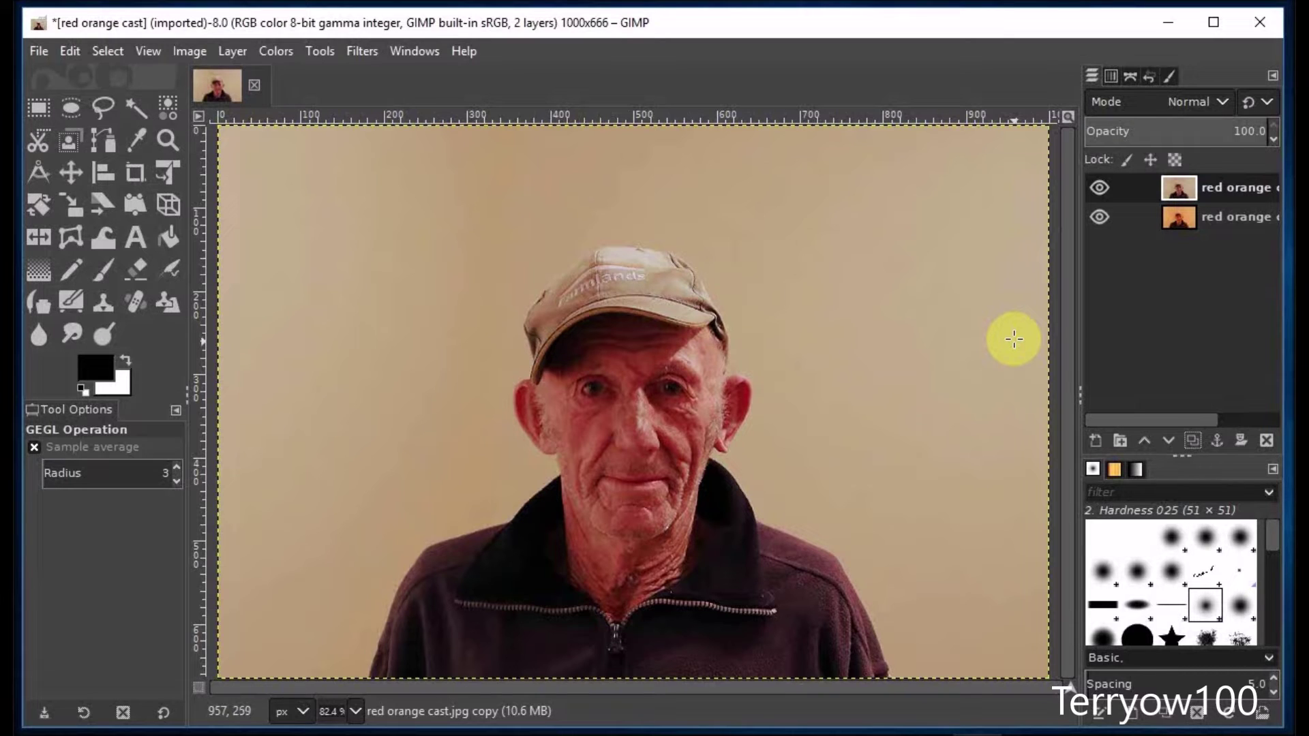
# Compare the corrected layer with the original, and close the red orange cast image without saving its changes.
pyautogui.click(1100, 190)
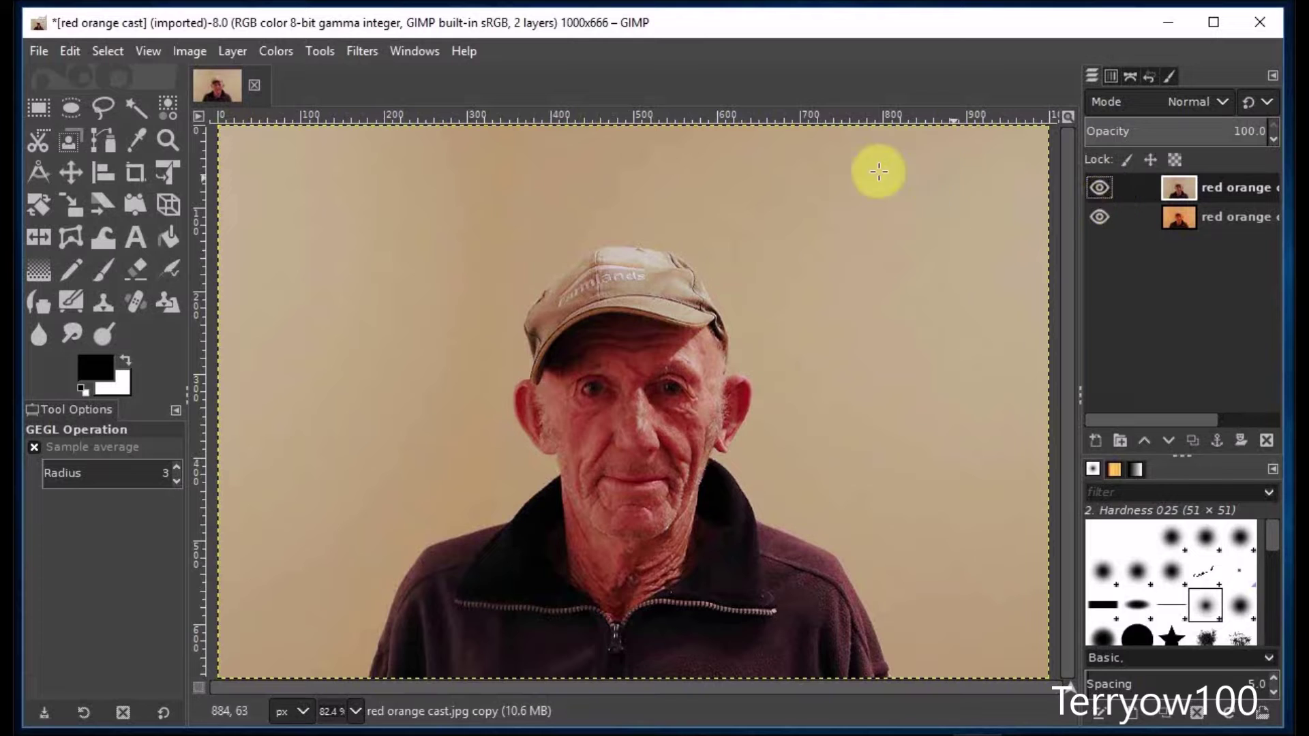
pyautogui.click(255, 86)
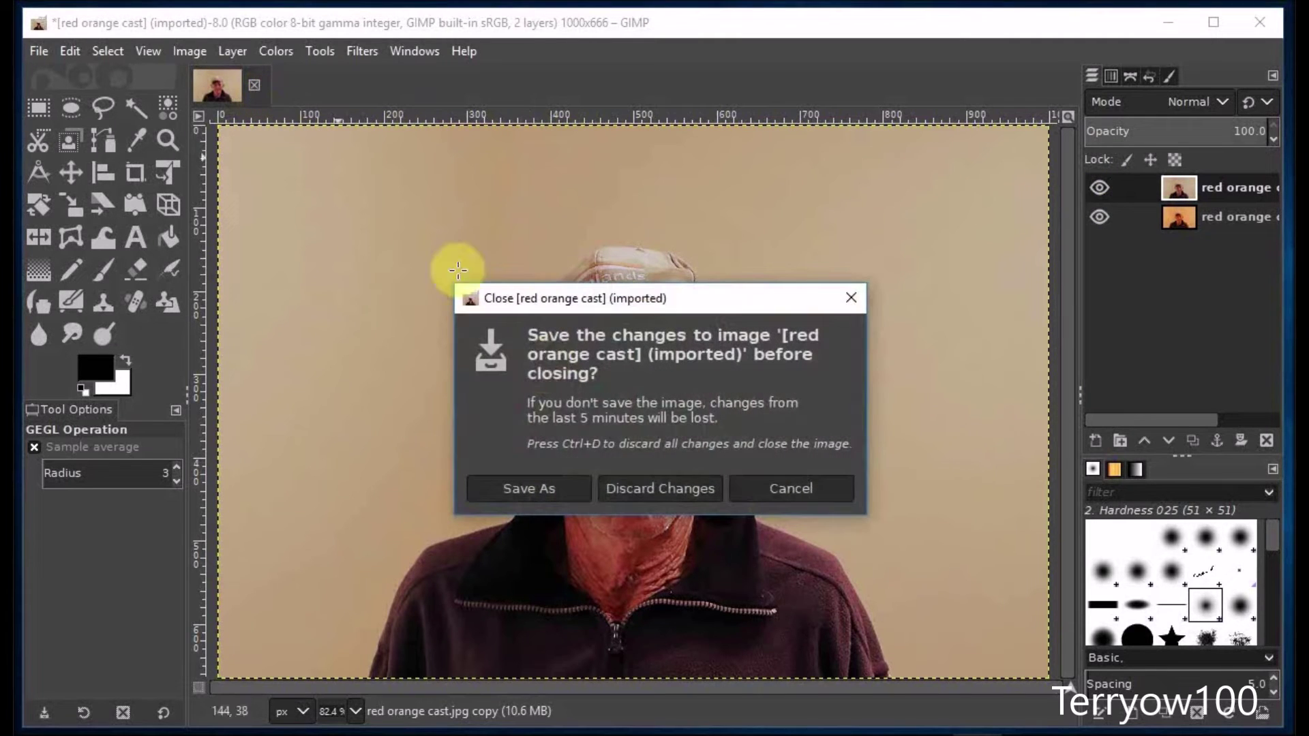
pyautogui.click(632, 489)
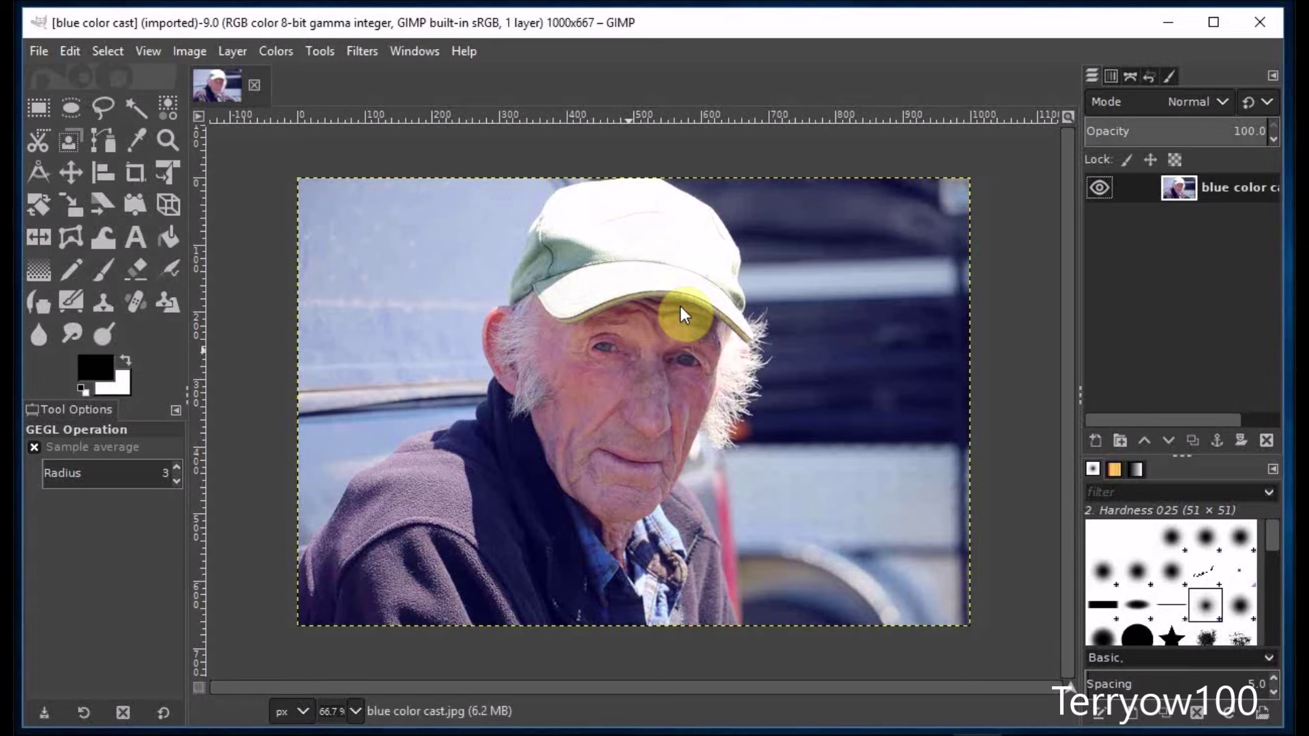
# Duplicate the blue color cast layer and apply Color Temperature to the copy with an intended temperature of 12000, using split view.
pyautogui.click(1068, 117)
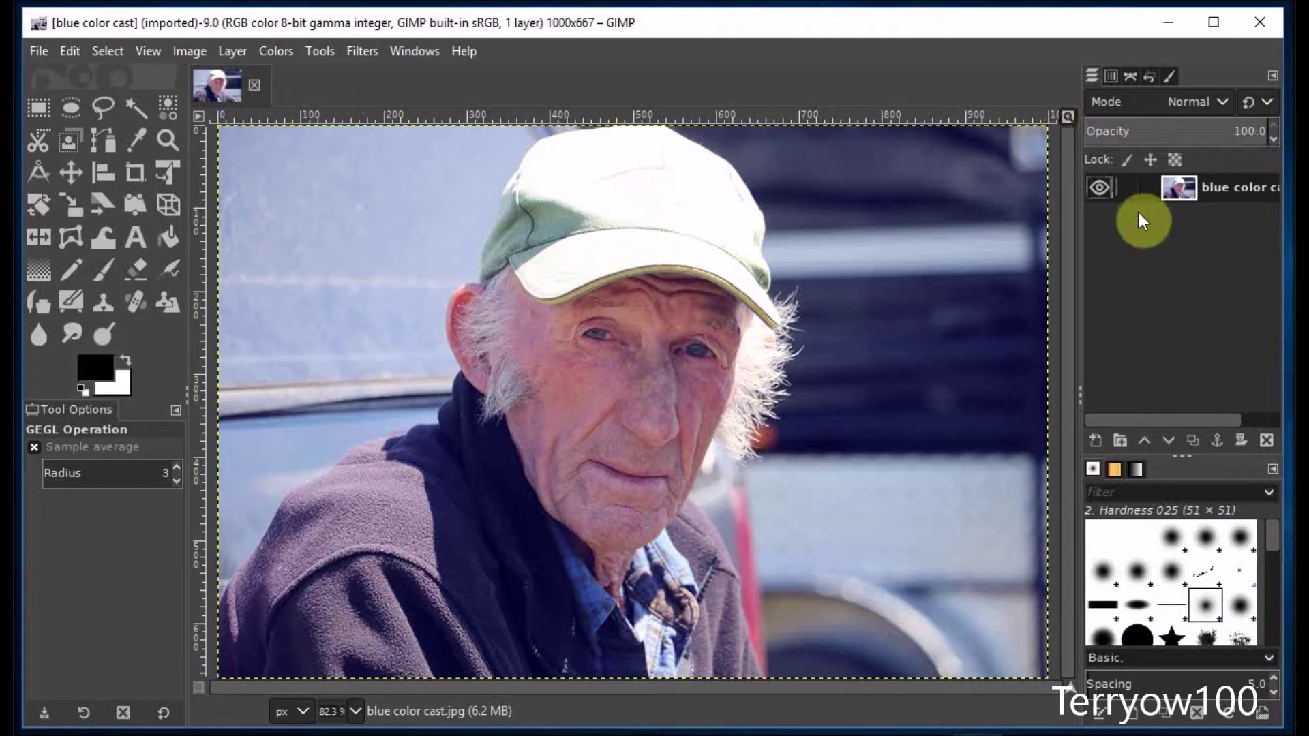
pyautogui.click(1192, 441)
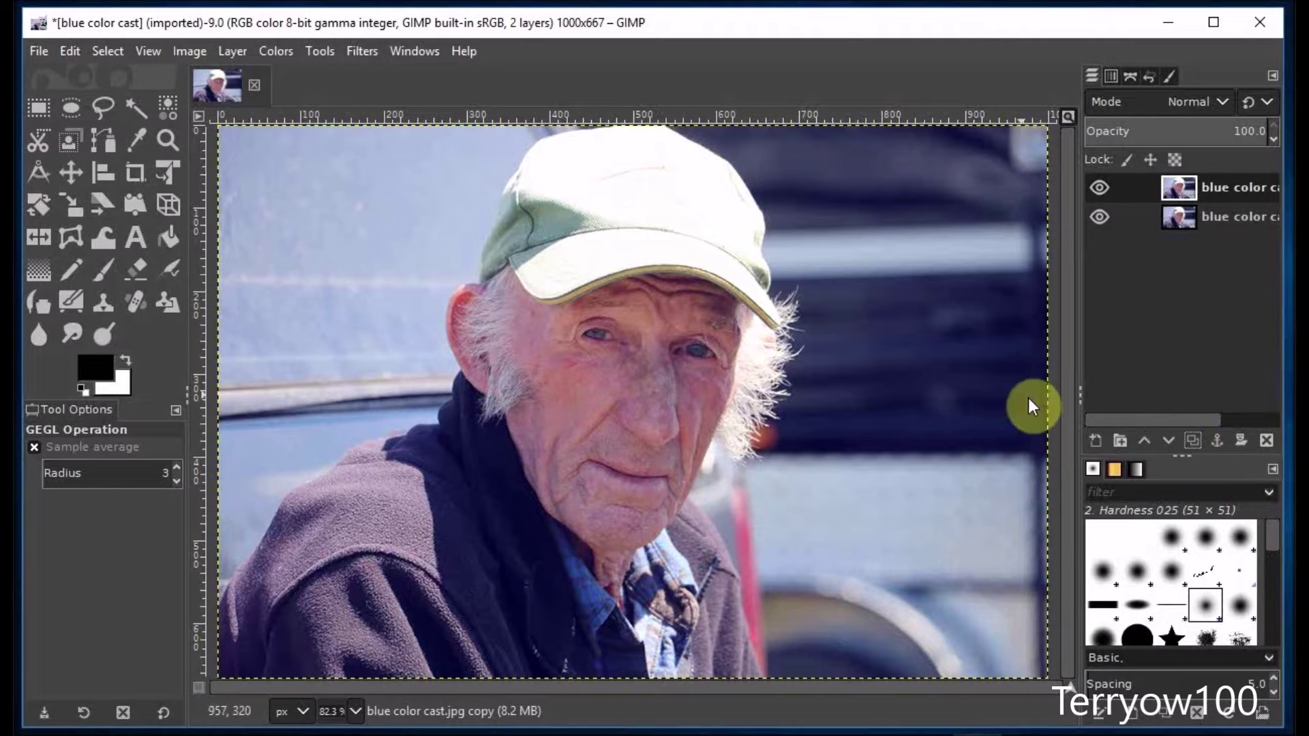
pyautogui.click(276, 53)
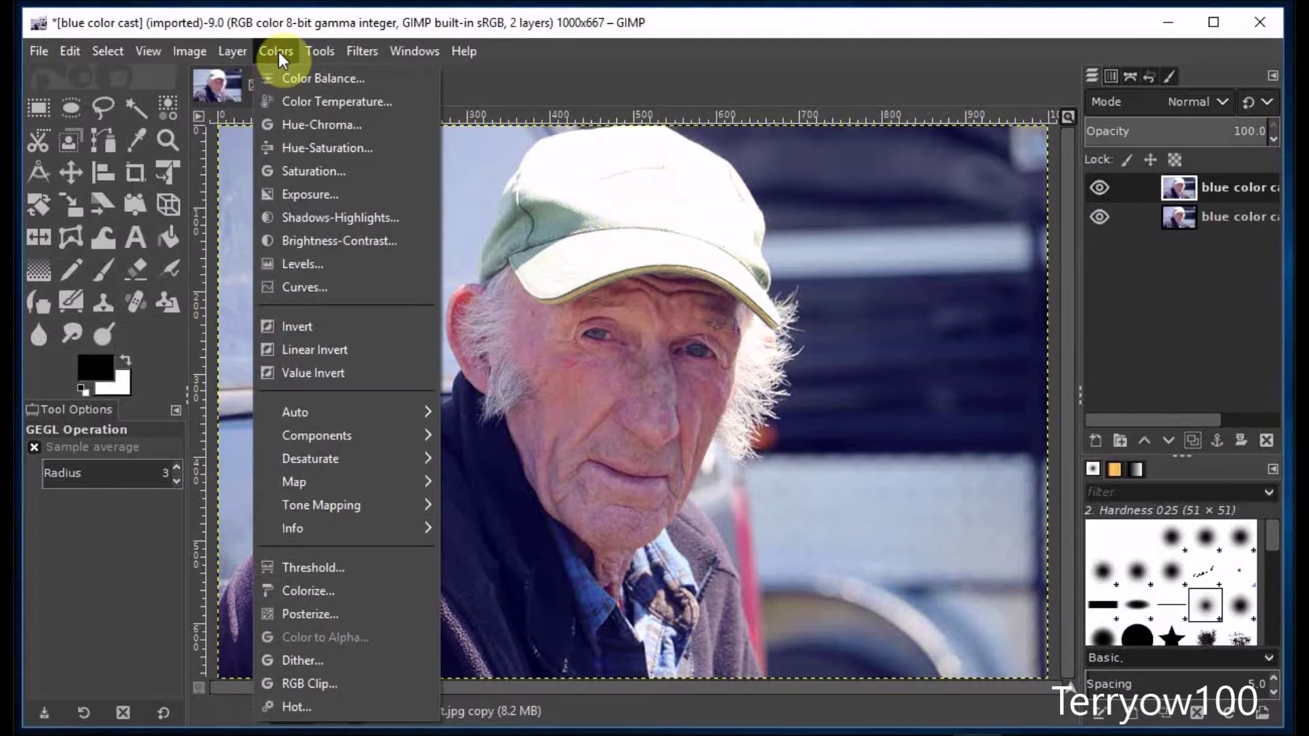
pyautogui.click(285, 102)
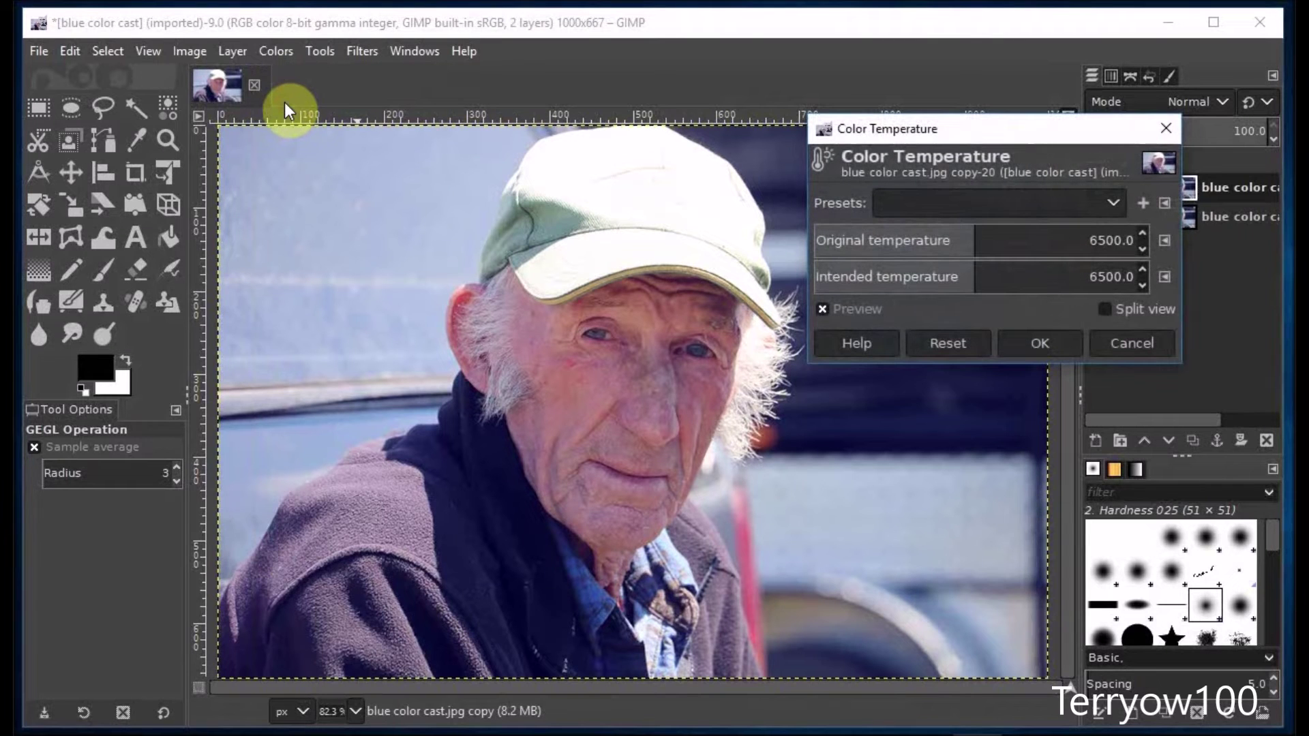
pyautogui.click(1106, 310)
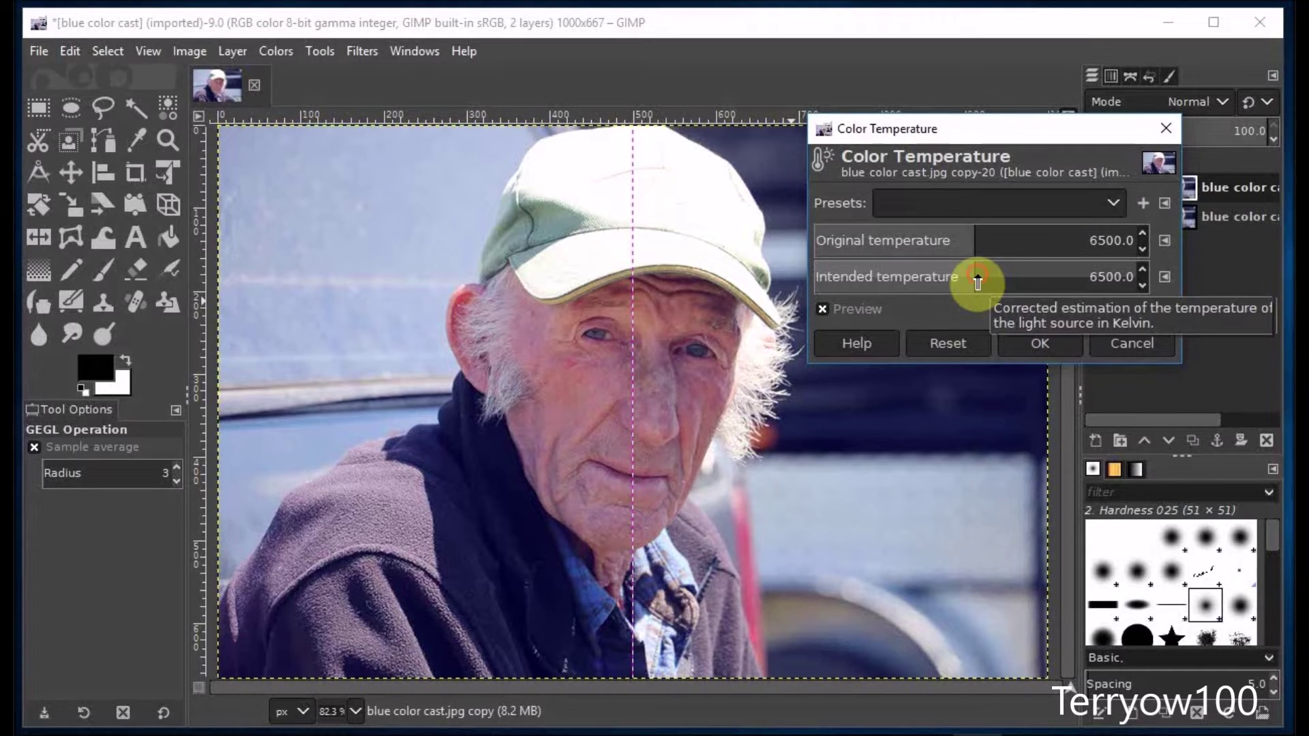
pyautogui.click(978, 280)
pyautogui.moveTo(982, 280); pyautogui.dragTo(1007, 280)
pyautogui.moveTo(1024, 278); pyautogui.dragTo(1210, 309)
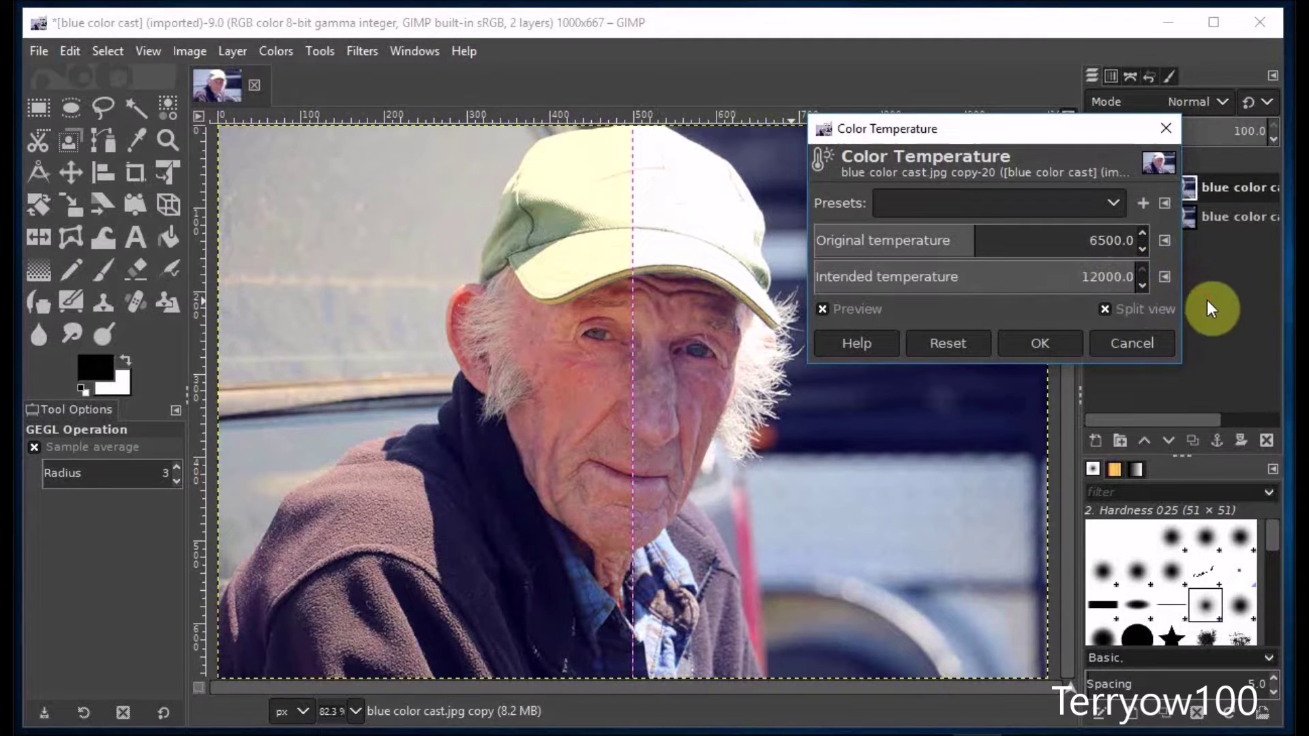
pyautogui.click(1029, 343)
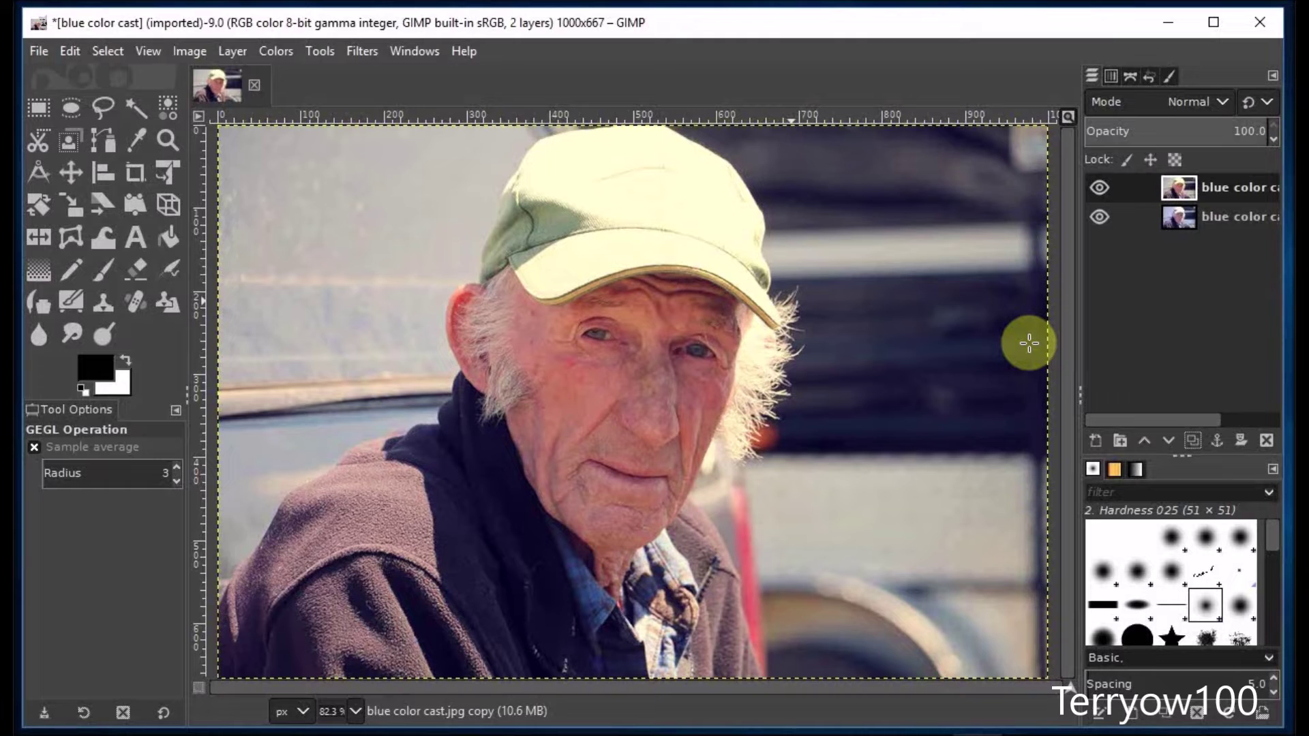
# Add contrast with an S-shaped Value curve, lowering the shadows and raising the highlights to a point at about x 181, y 191.
pyautogui.click(276, 52)
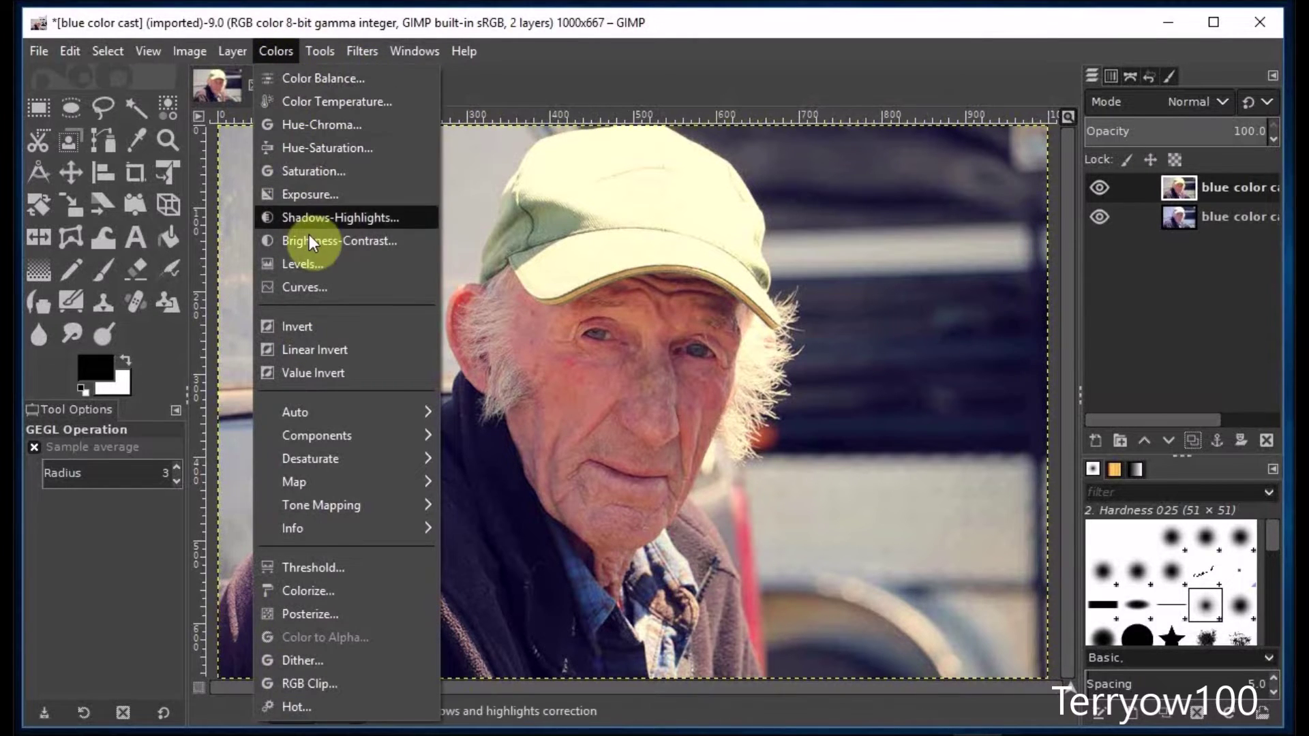
pyautogui.click(309, 286)
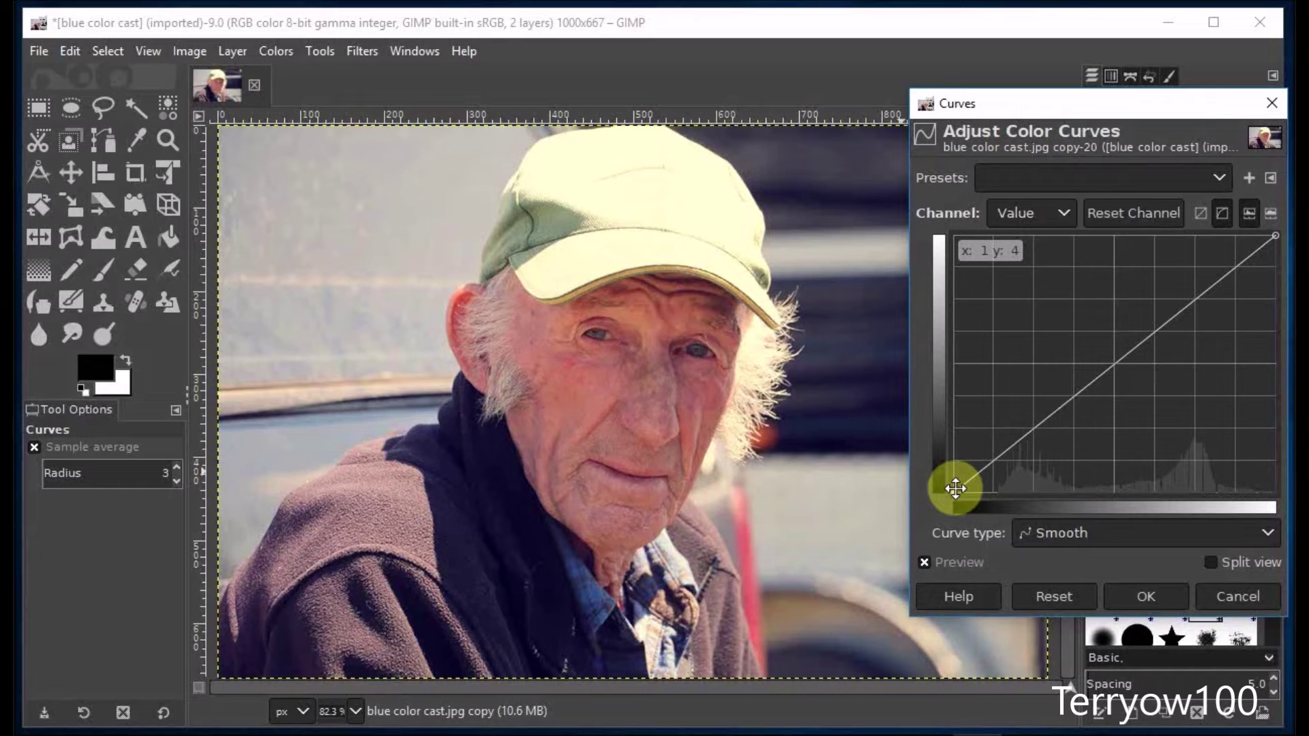
pyautogui.click(1016, 442)
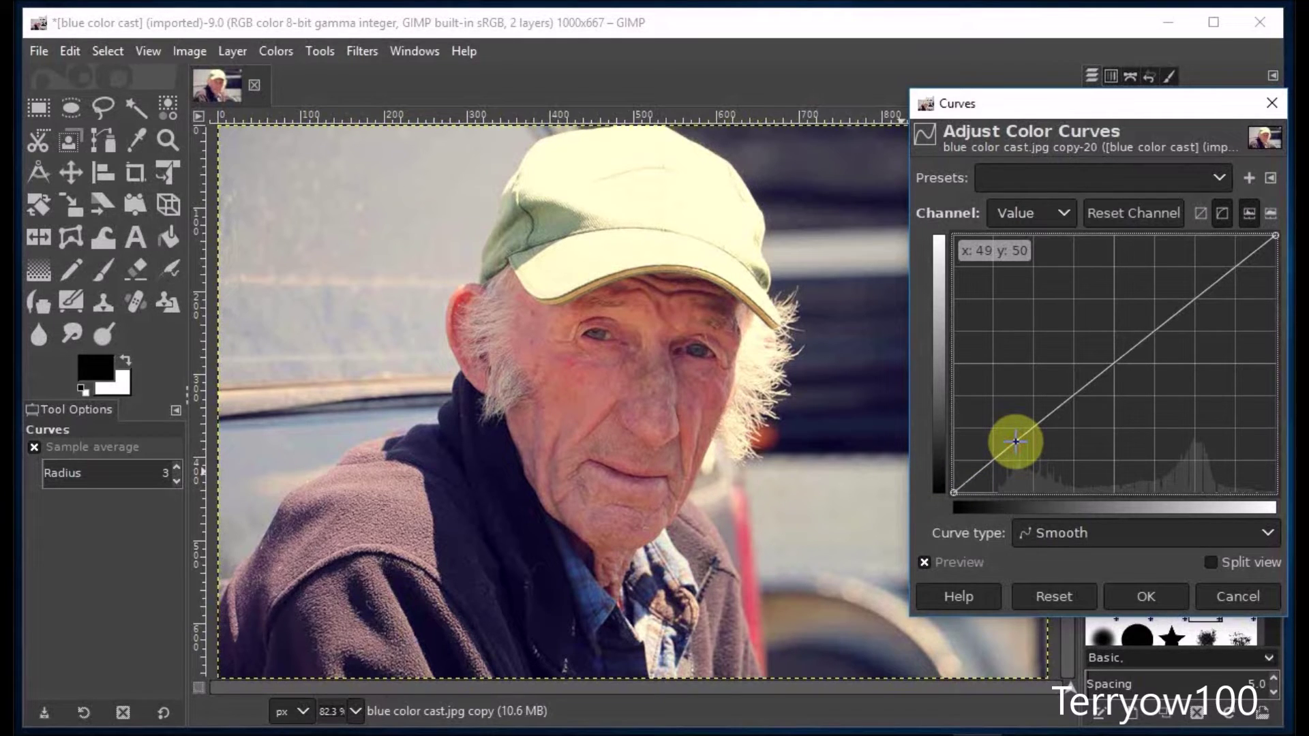
pyautogui.moveTo(1015, 442); pyautogui.dragTo(1027, 455)
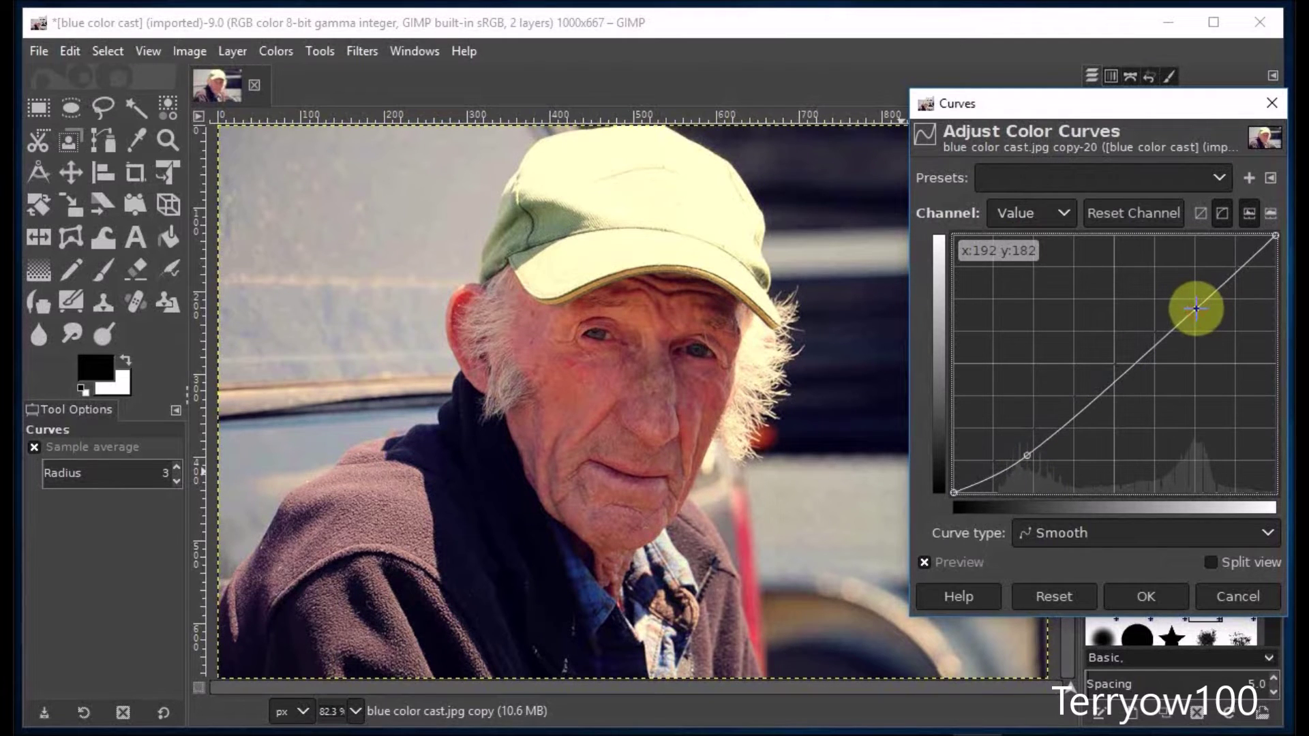
pyautogui.moveTo(1196, 308); pyautogui.dragTo(1184, 300)
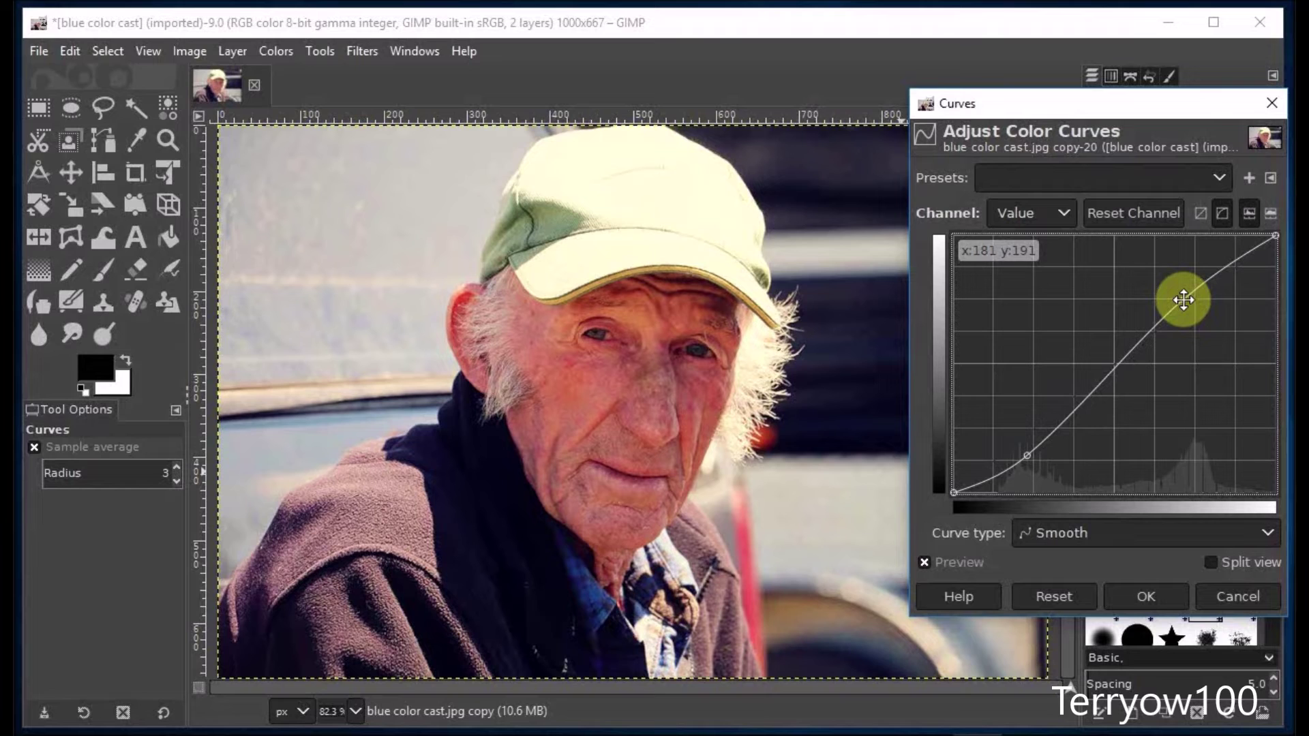
pyautogui.click(1173, 608)
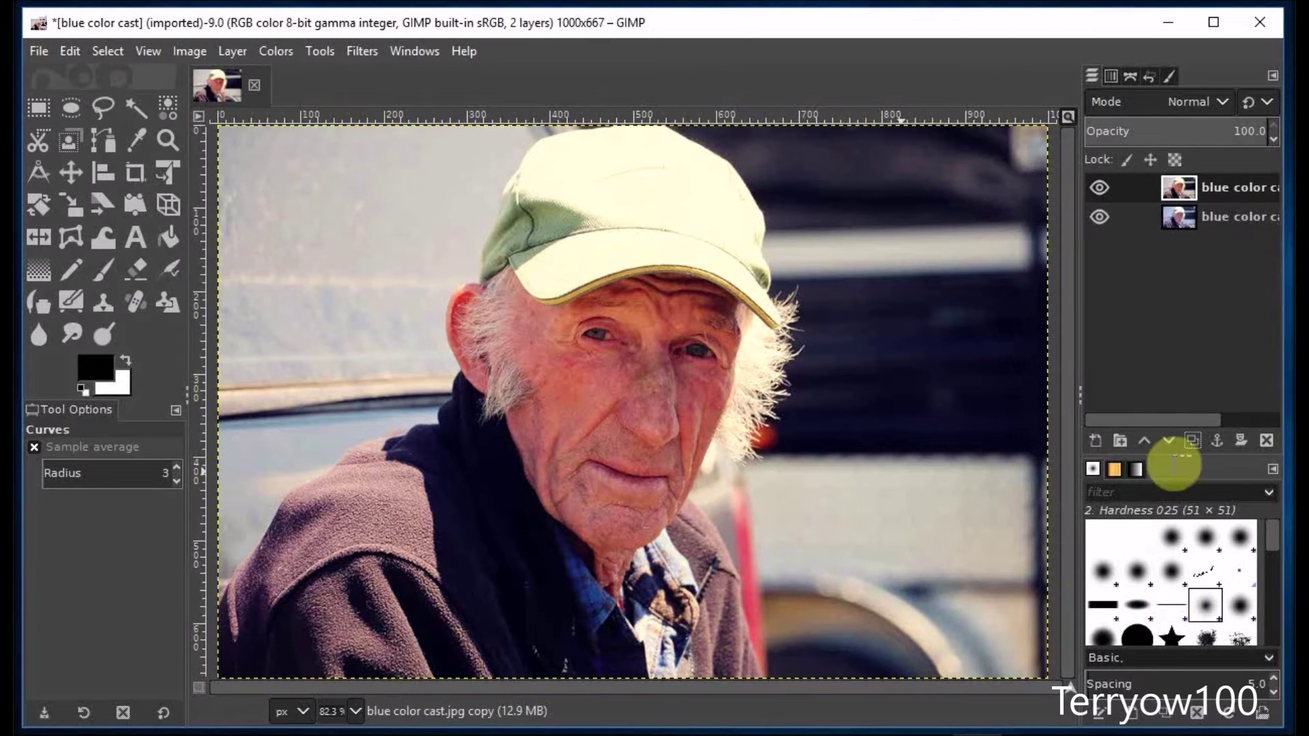
# Compare the edited portrait with the original layer, and close the blue color cast image, discarding its changes.
pyautogui.click(1099, 188)
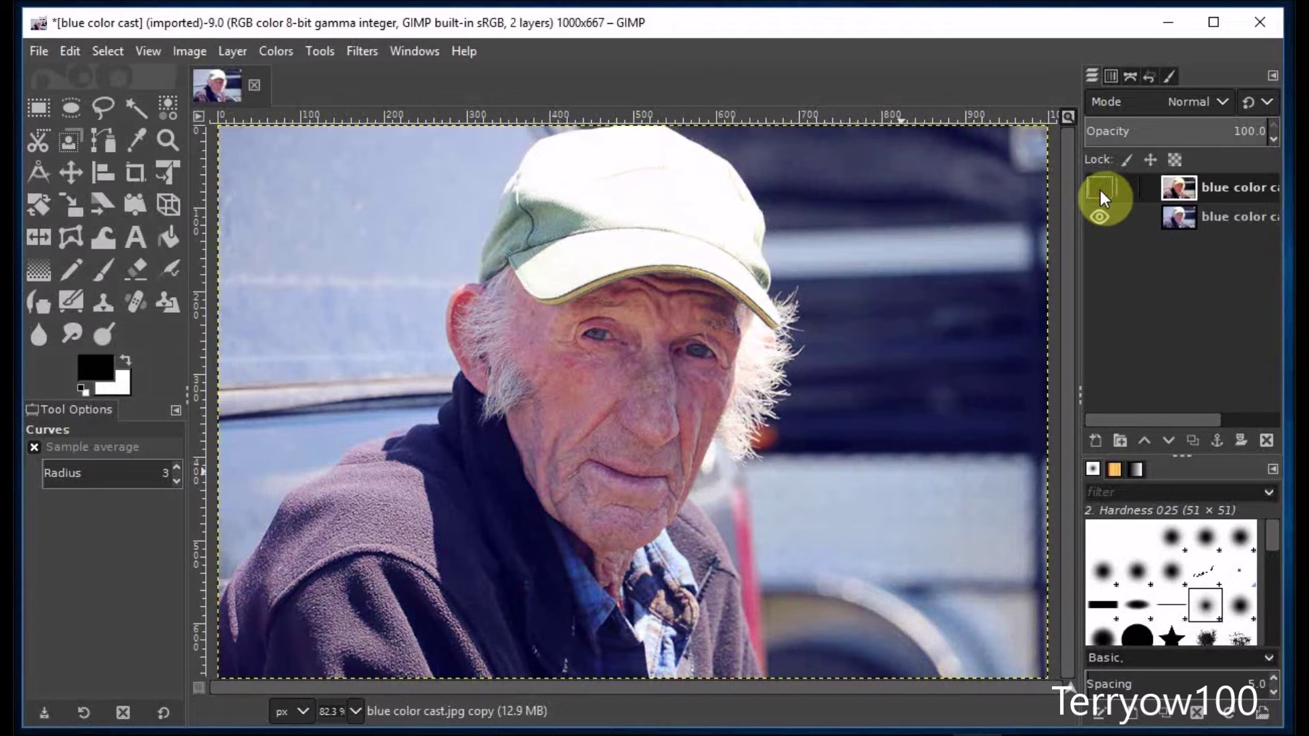
pyautogui.click(1099, 189)
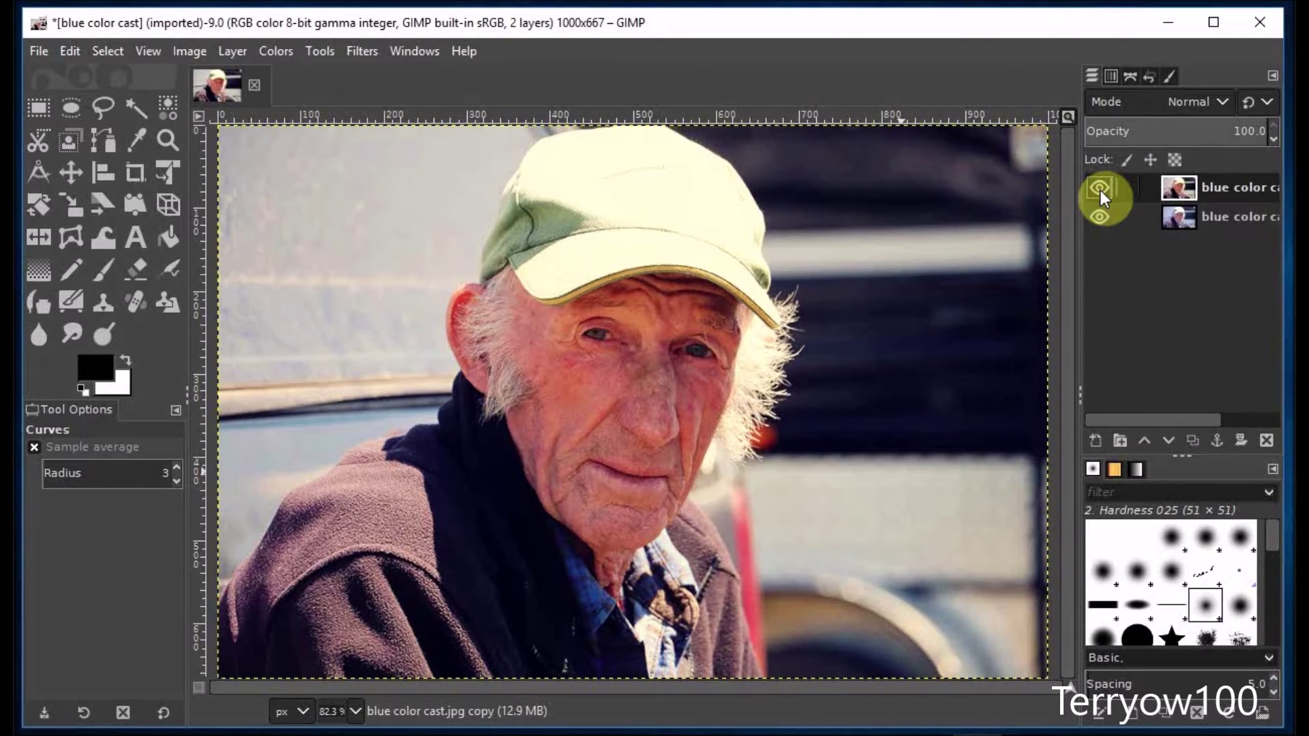
pyautogui.click(253, 84)
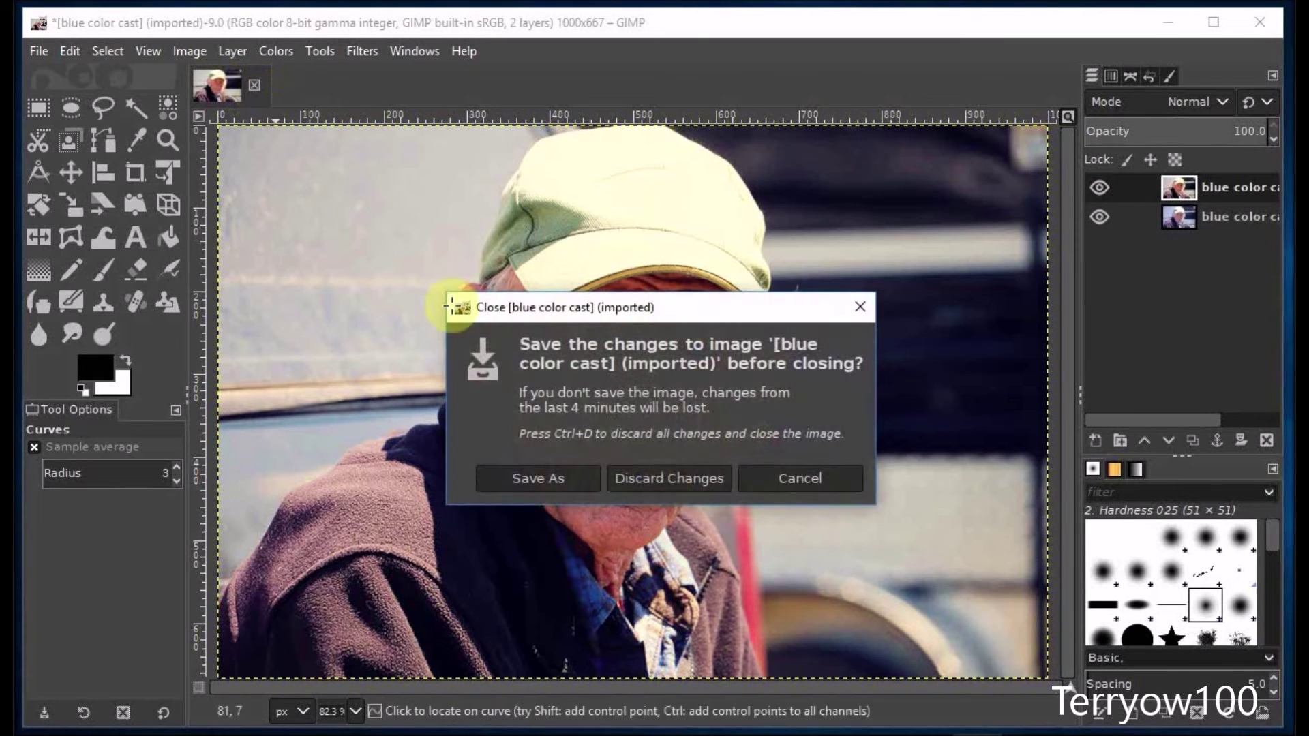
pyautogui.click(690, 481)
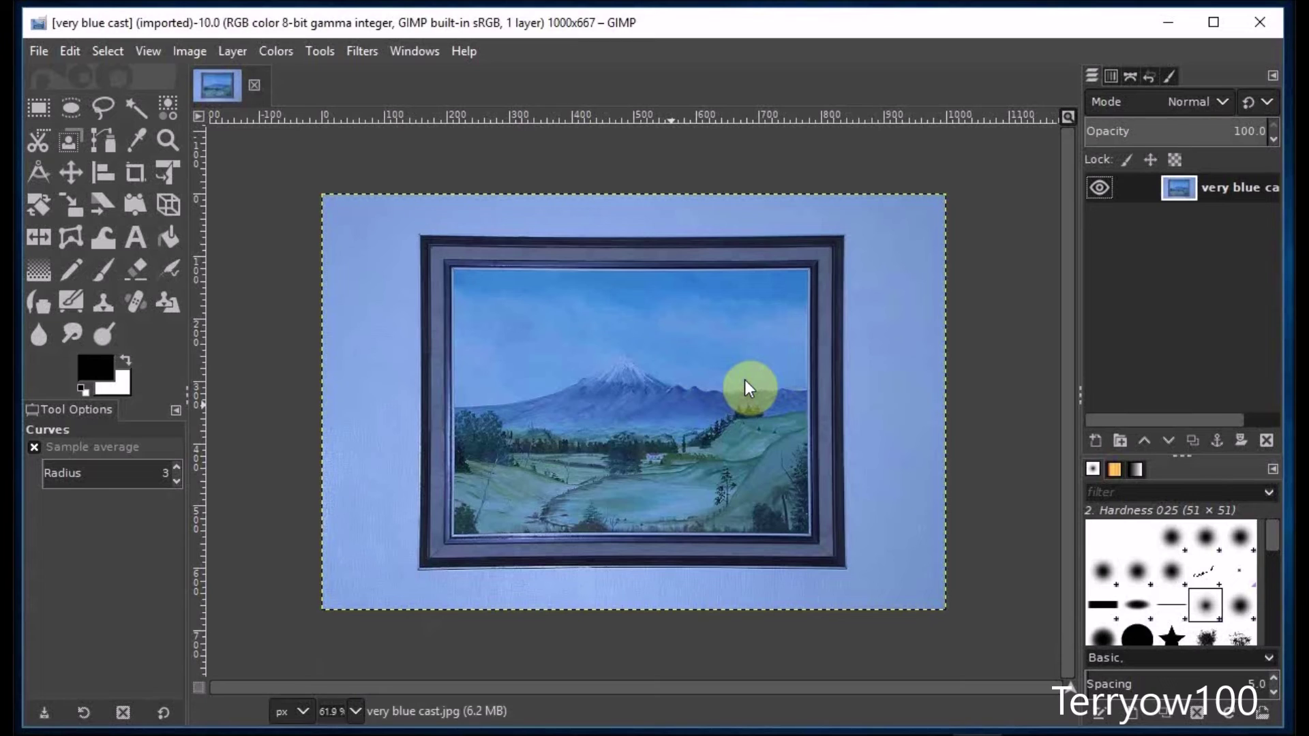
# Duplicate the very blue cast layer and apply Color Temperature to the copy with an intended temperature of 12000.
pyautogui.click(1069, 118)
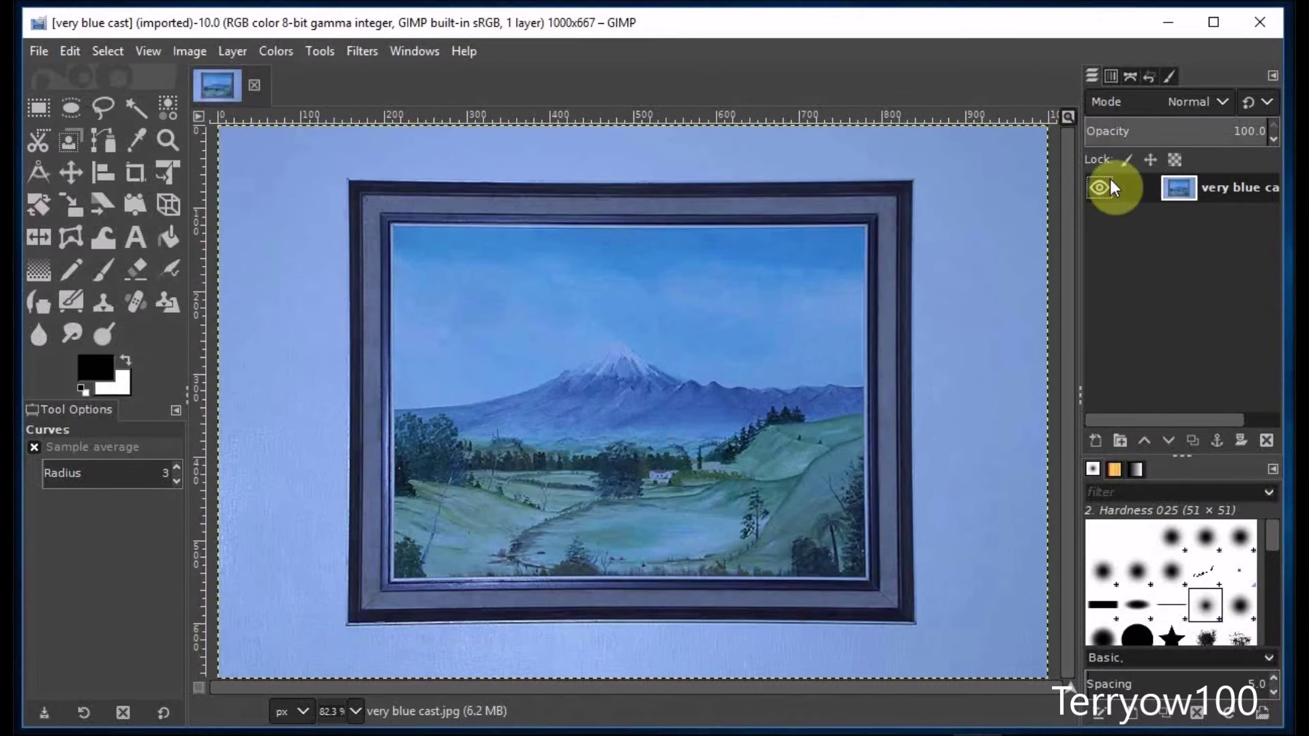
pyautogui.click(1194, 442)
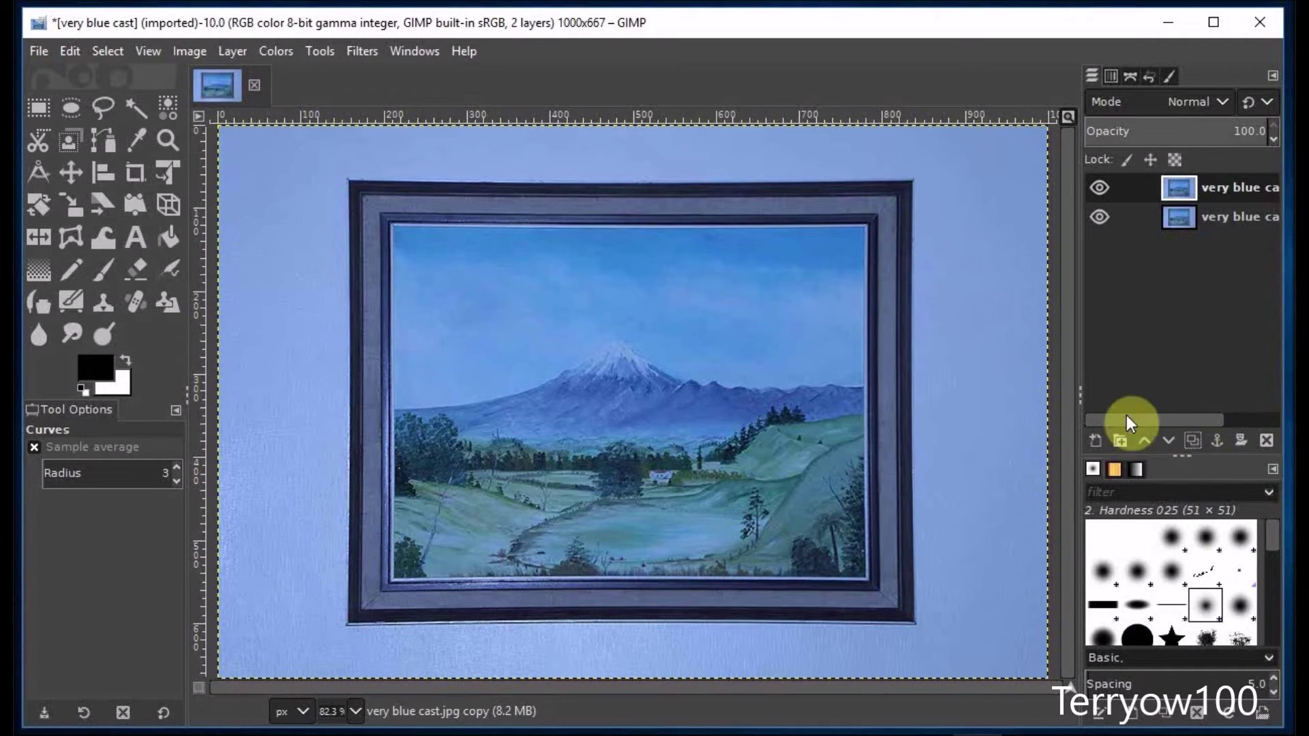
pyautogui.click(266, 52)
pyautogui.click(284, 99)
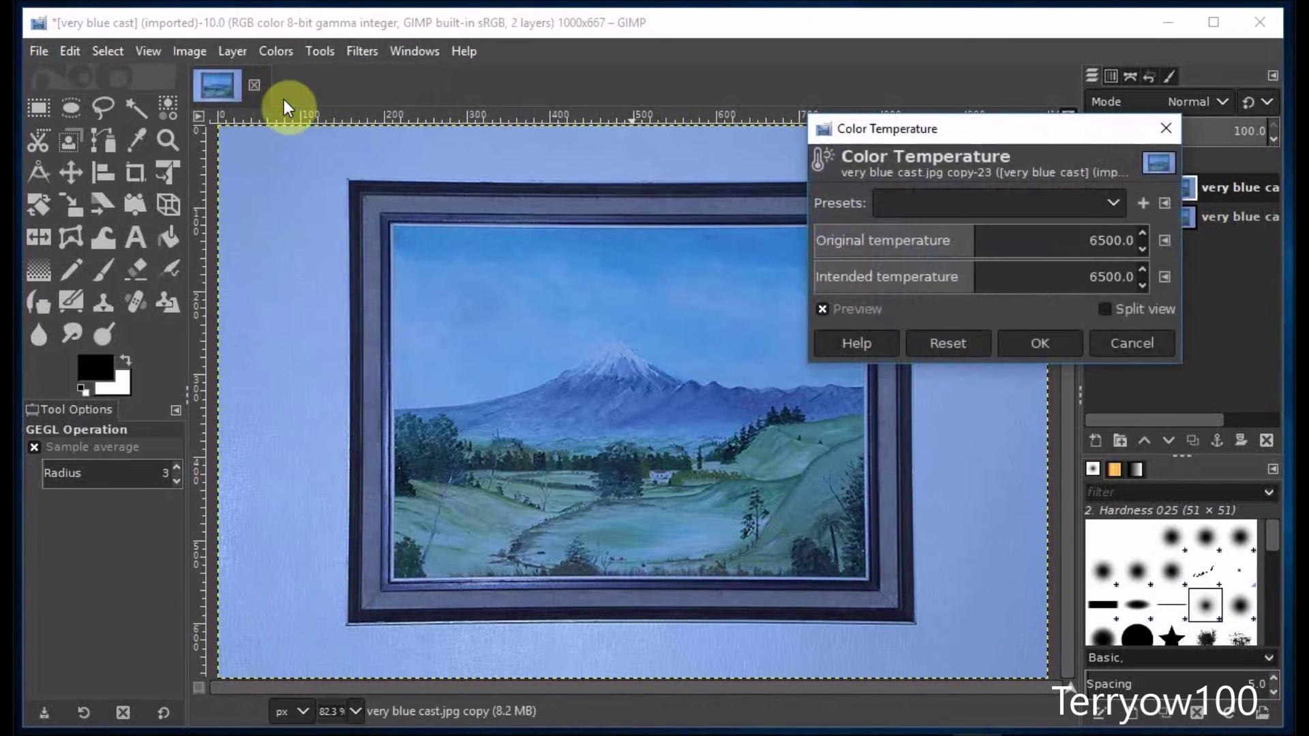
pyautogui.click(979, 281)
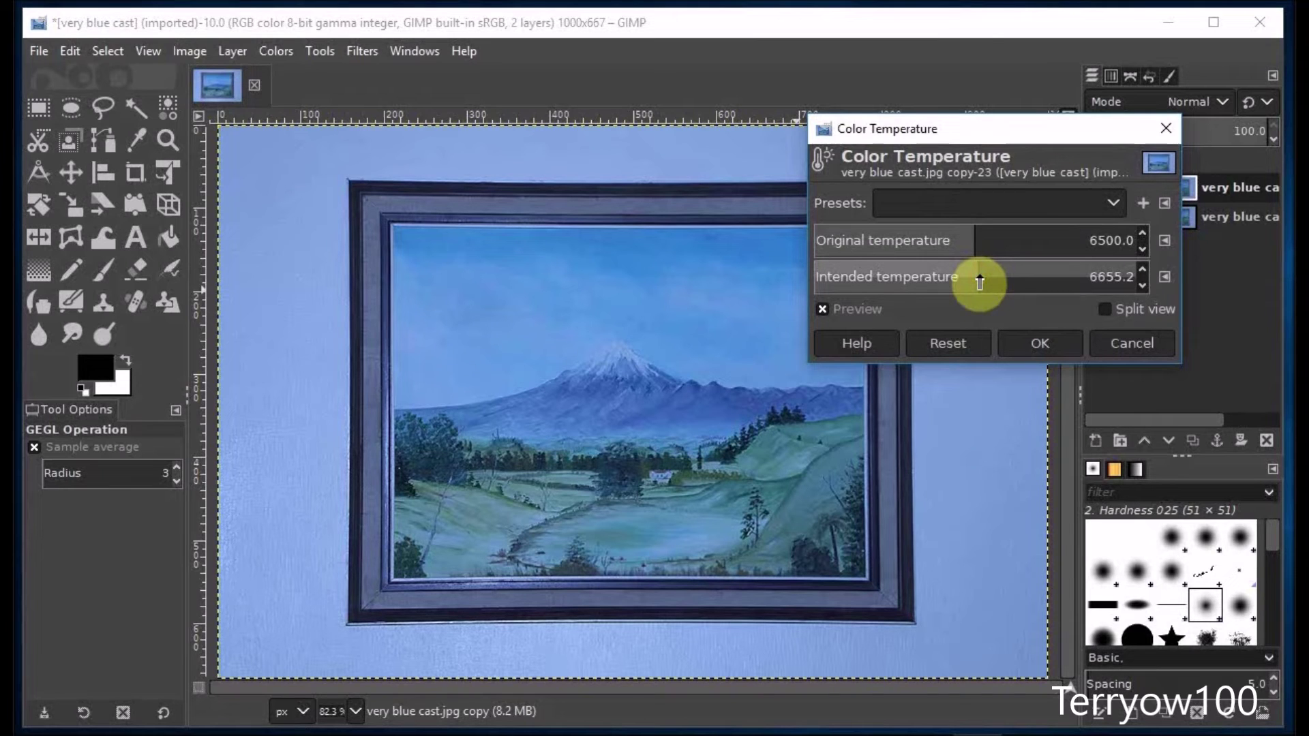
pyautogui.moveTo(980, 281); pyautogui.dragTo(1152, 273)
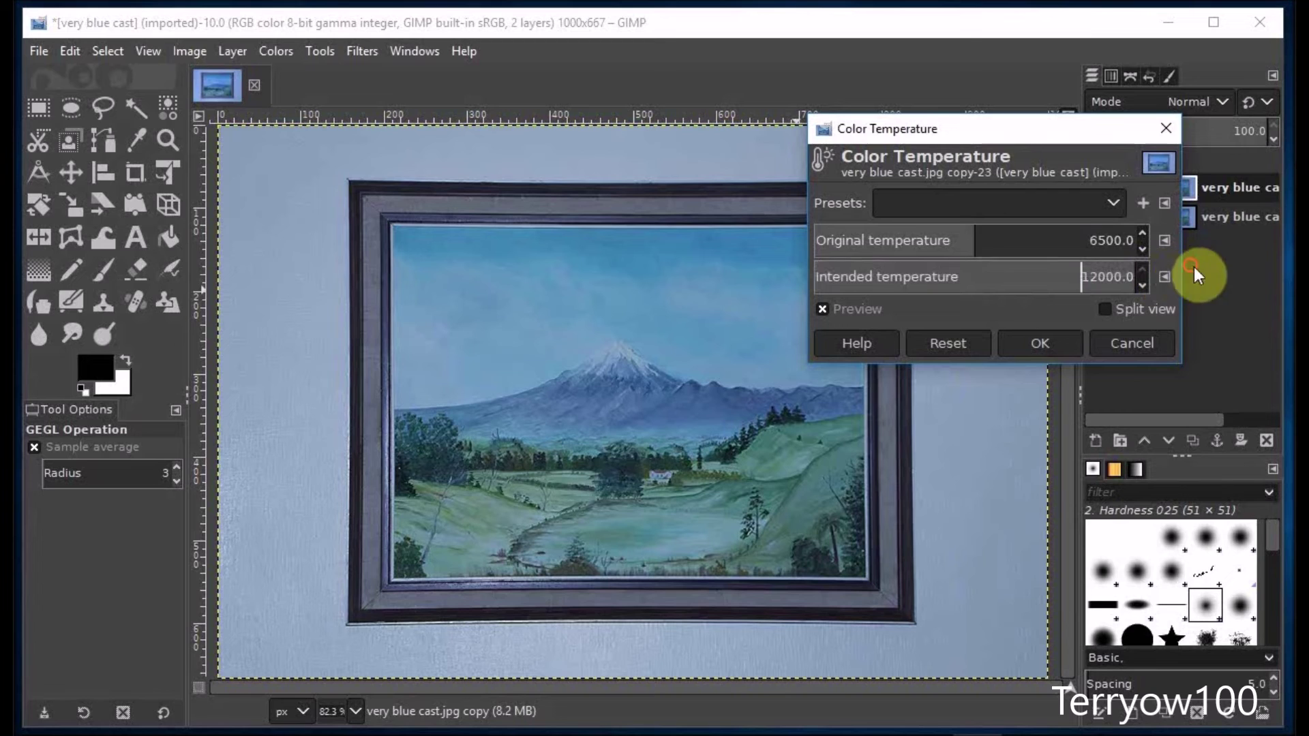
pyautogui.click(1051, 343)
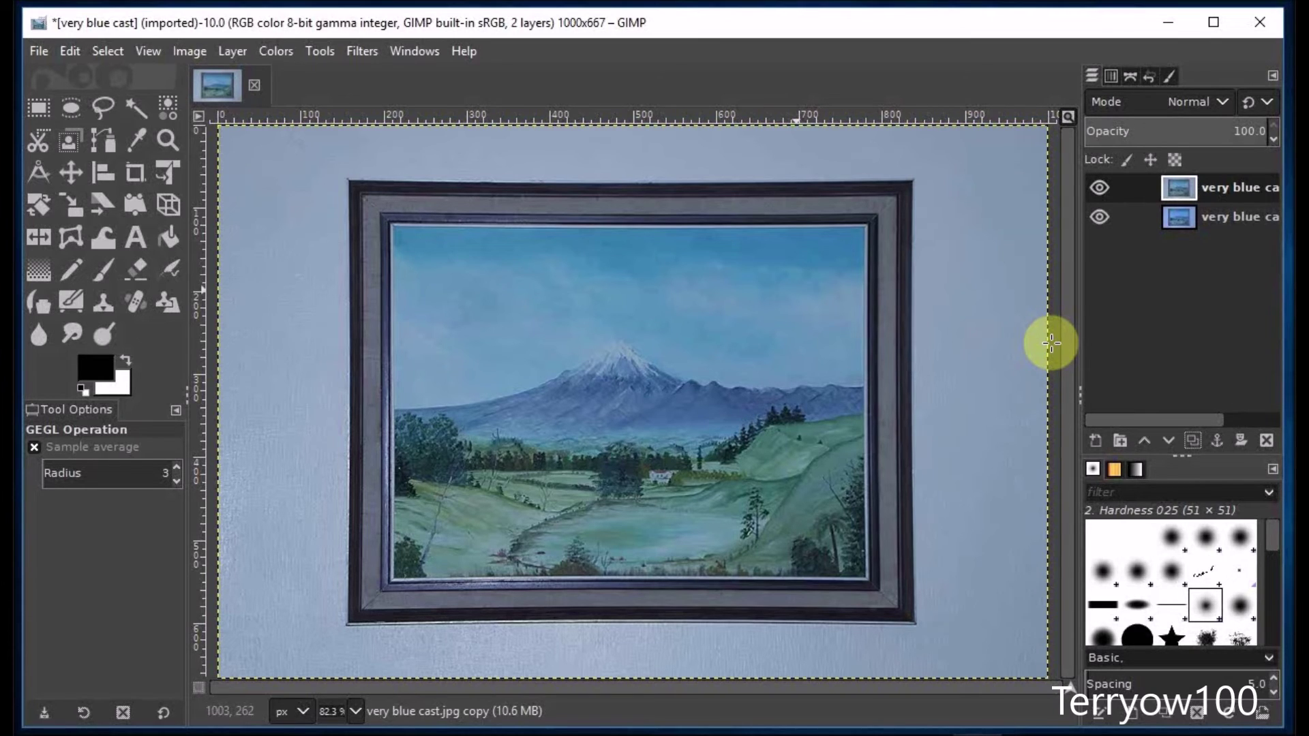
# Reapply the last Color Temperature adjustment two more times to the duplicated very blue cast layer.
pyautogui.click(355, 52)
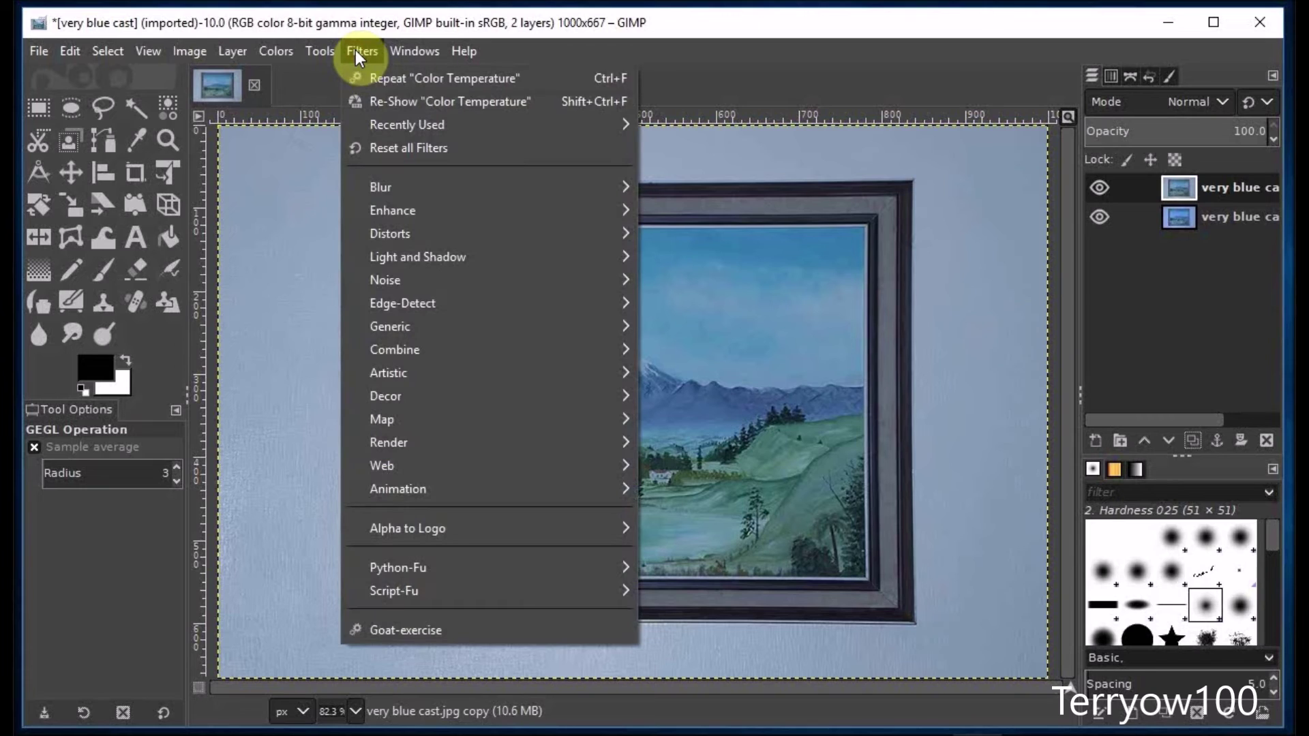
pyautogui.click(376, 82)
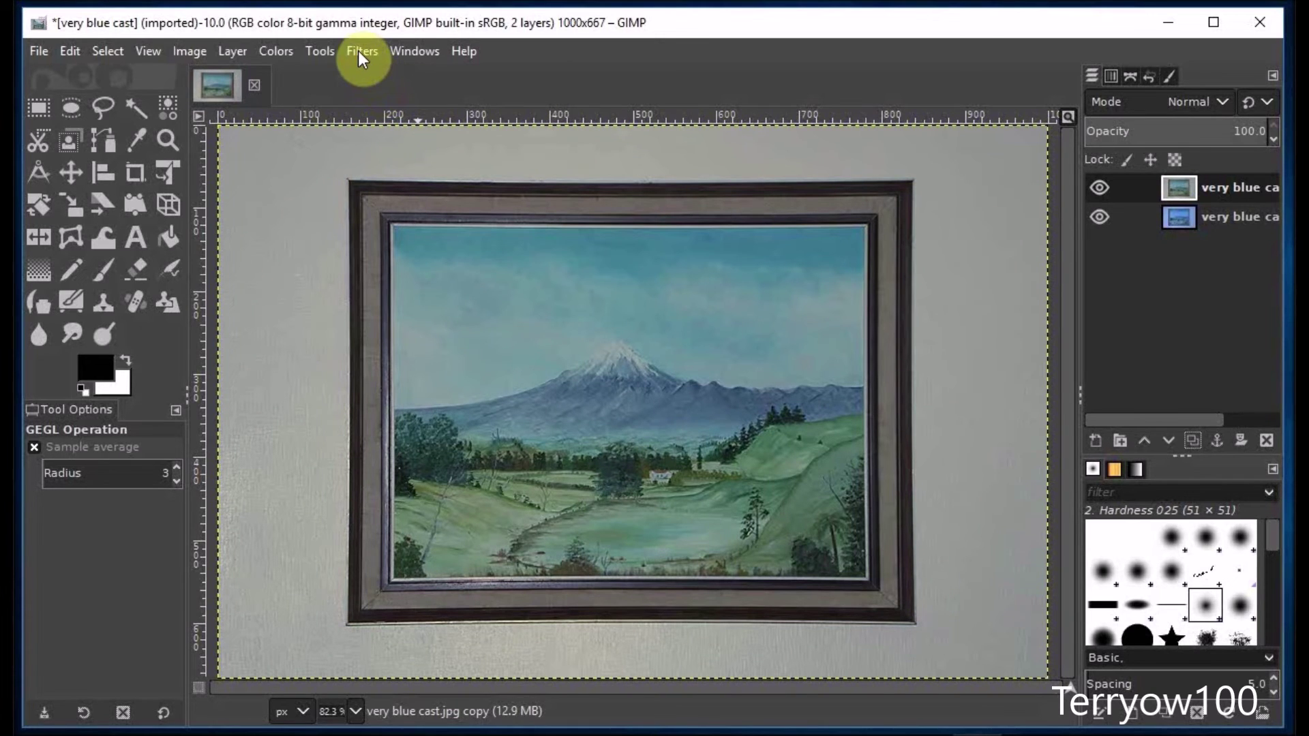
pyautogui.click(360, 55)
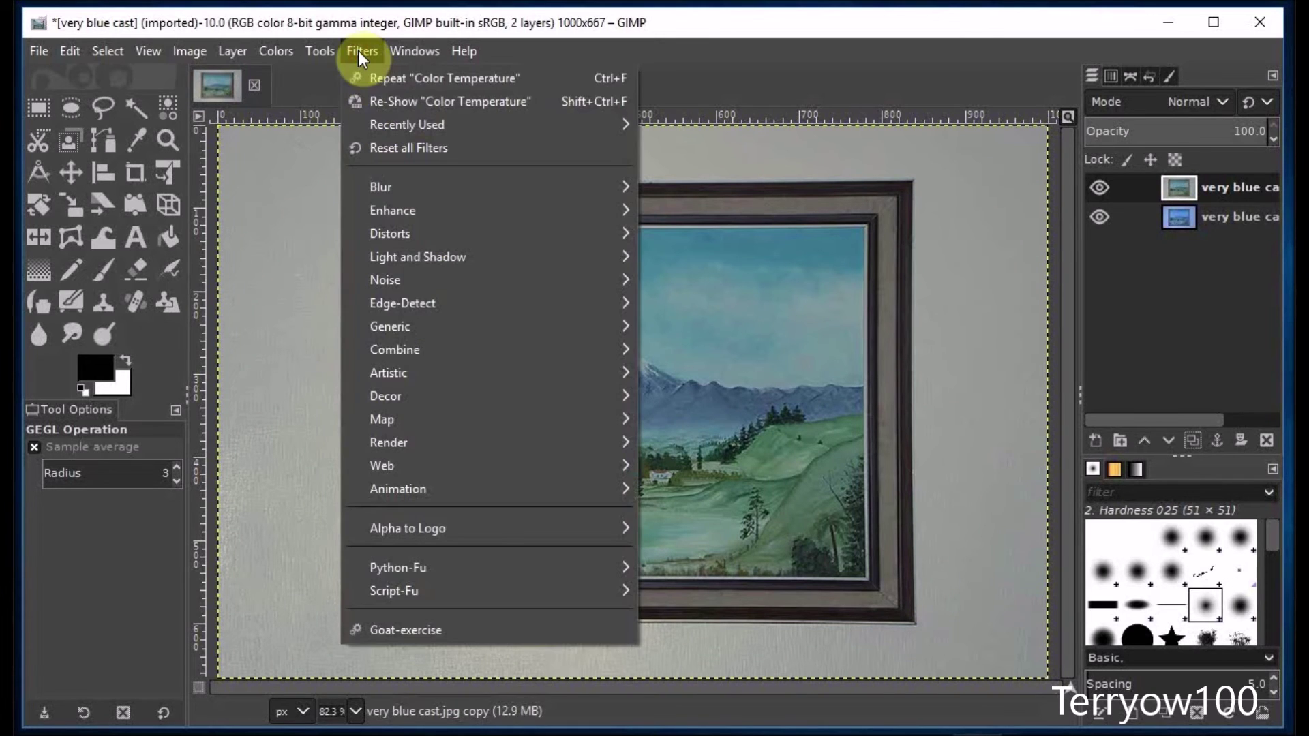
pyautogui.click(381, 79)
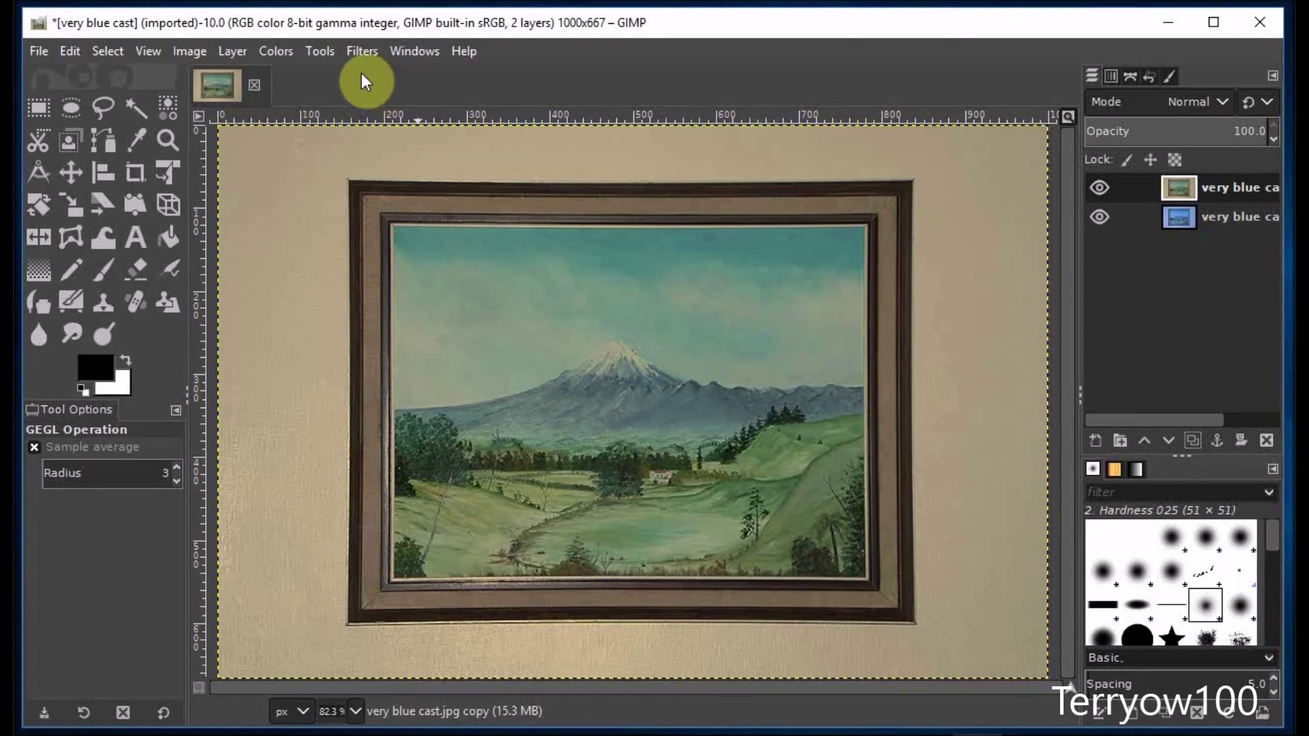
# Apply Color Temperature to the layer copy with an intended temperature of about 9965, using split view to judge the warmth.
pyautogui.click(275, 54)
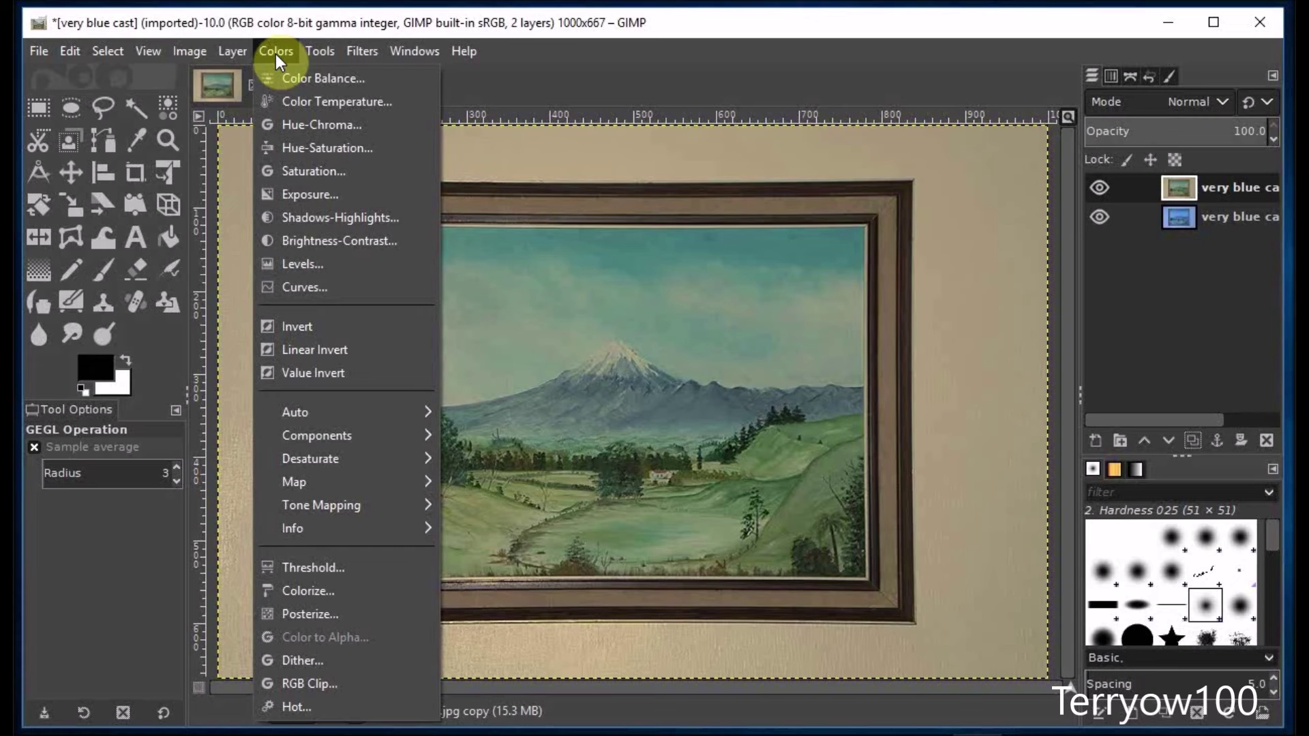
pyautogui.click(292, 100)
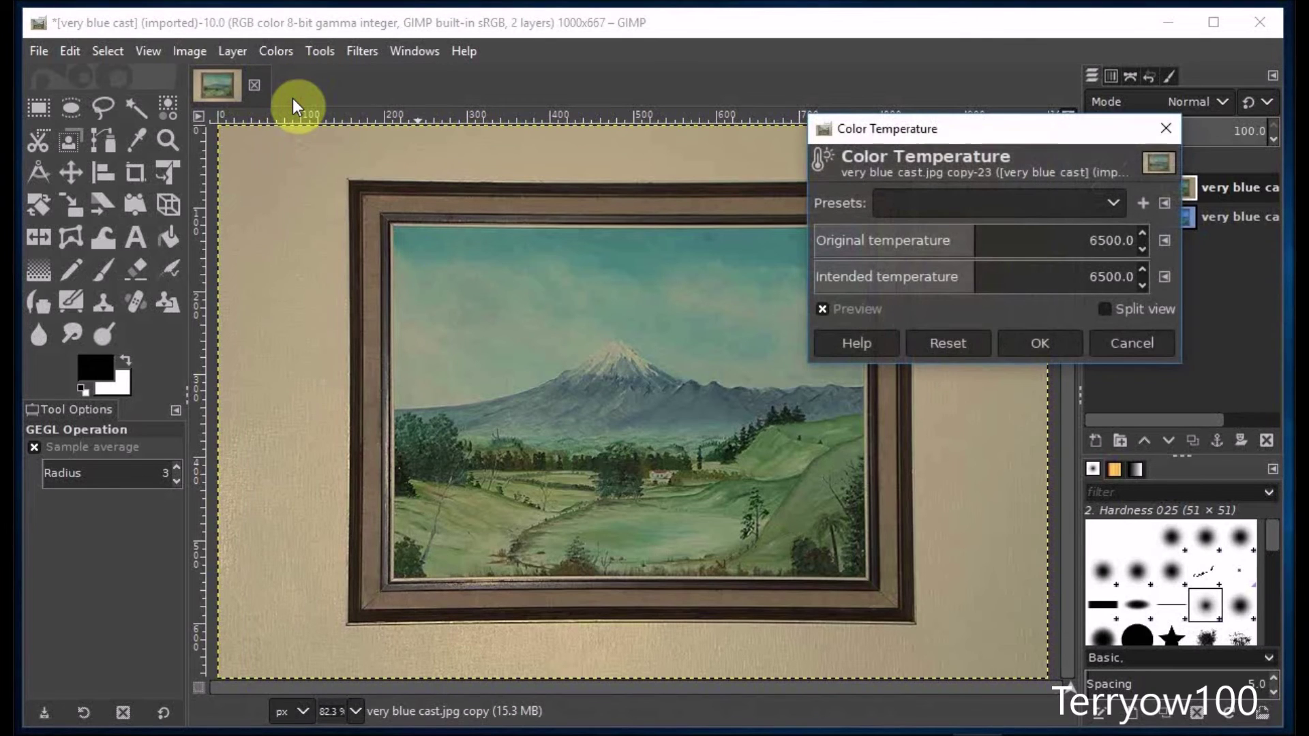
pyautogui.click(1106, 310)
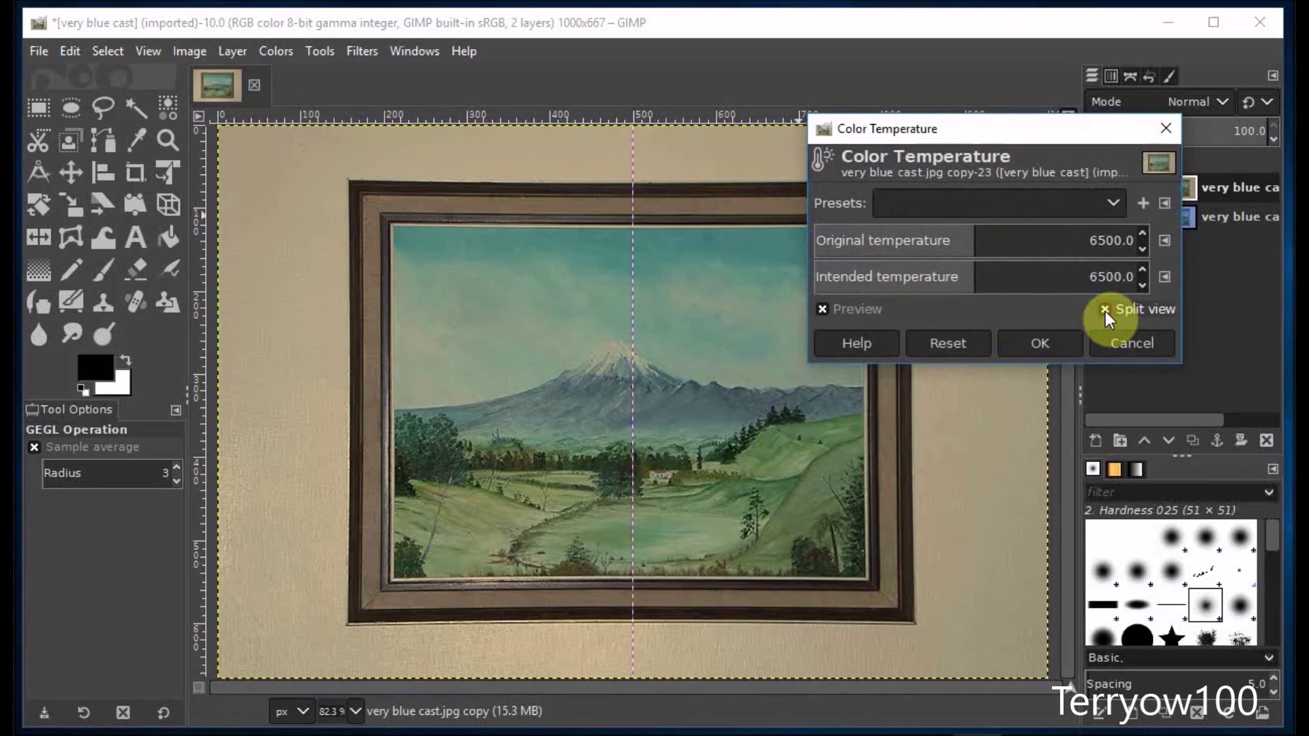
pyautogui.click(975, 277)
pyautogui.moveTo(975, 277); pyautogui.dragTo(1086, 271)
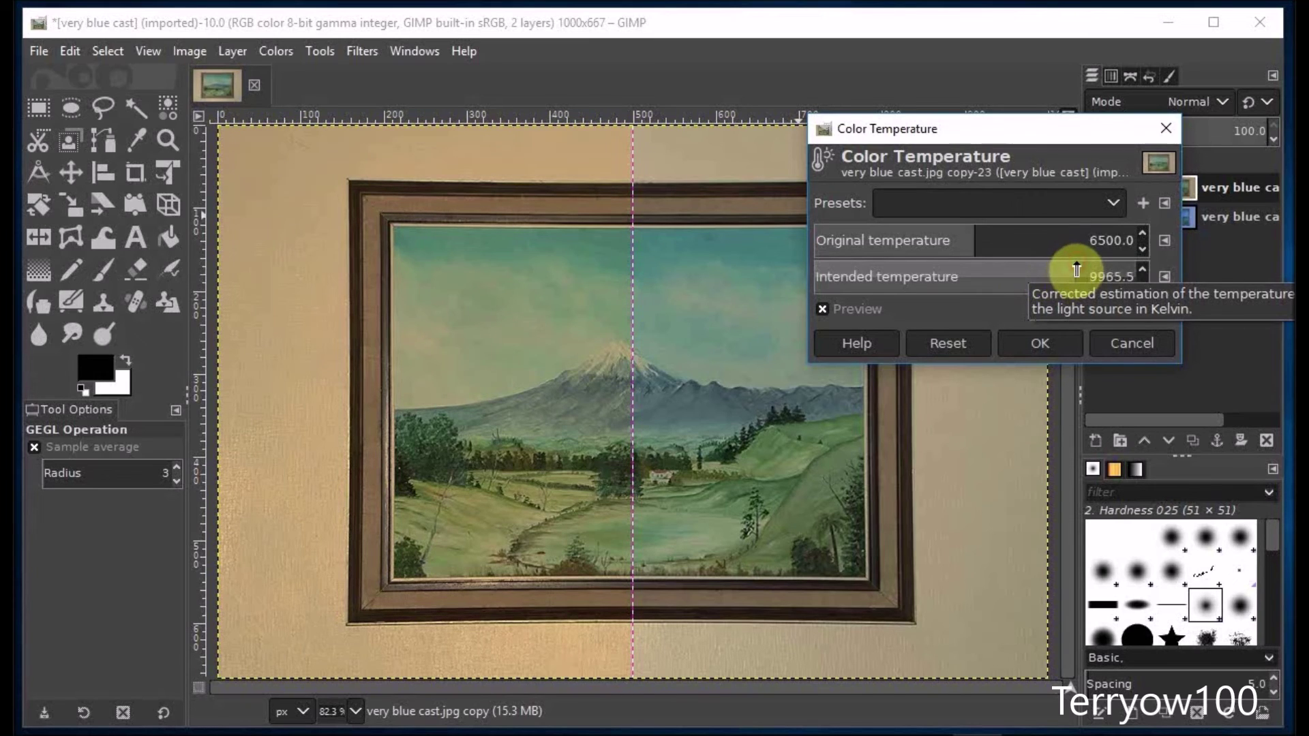
pyautogui.click(1041, 344)
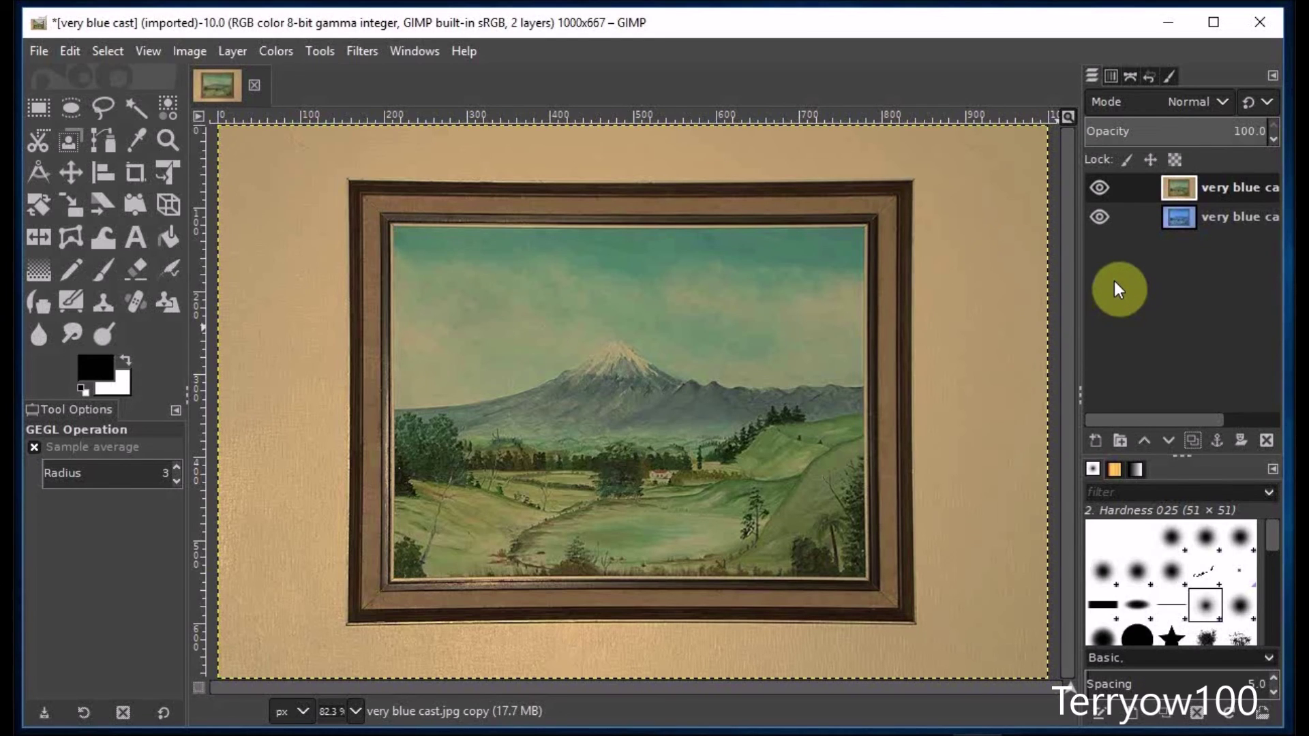
# Compare the corrected painting photo with the original layer, and start closing the very blue cast image.
pyautogui.click(1099, 188)
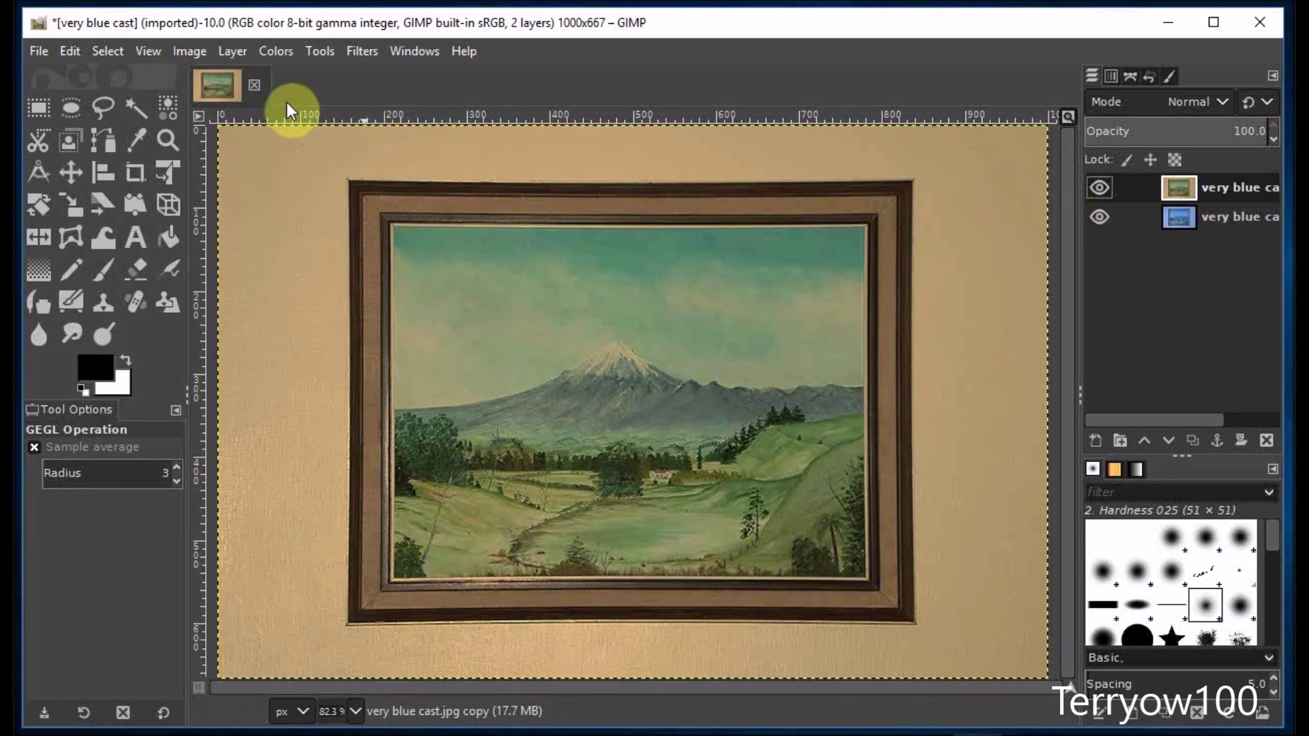
pyautogui.click(254, 85)
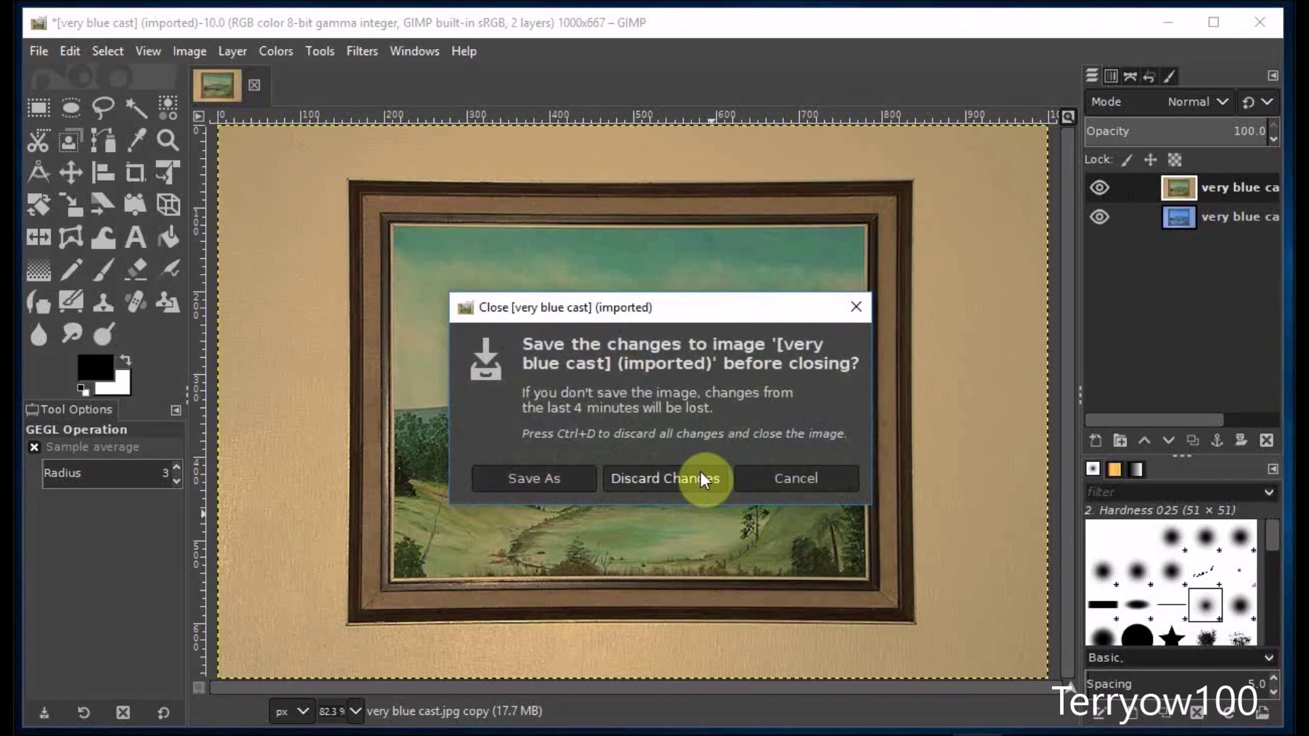